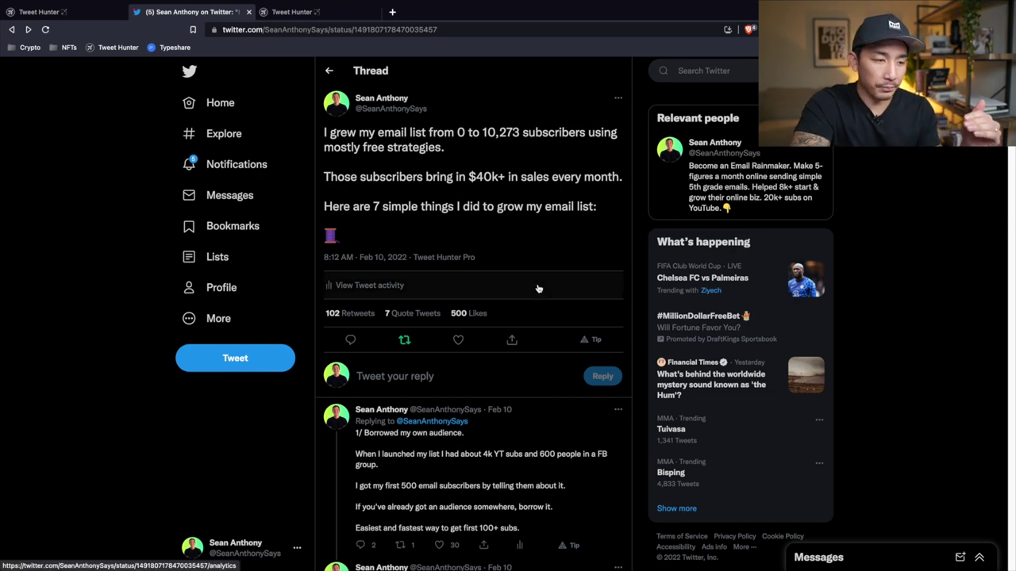
Check the thread's first-tweet analytics, then show Tweet Hunter's Daily Follower Gain chart (+16 on Feb 10th)
scroll(471, 424, "down", 7)
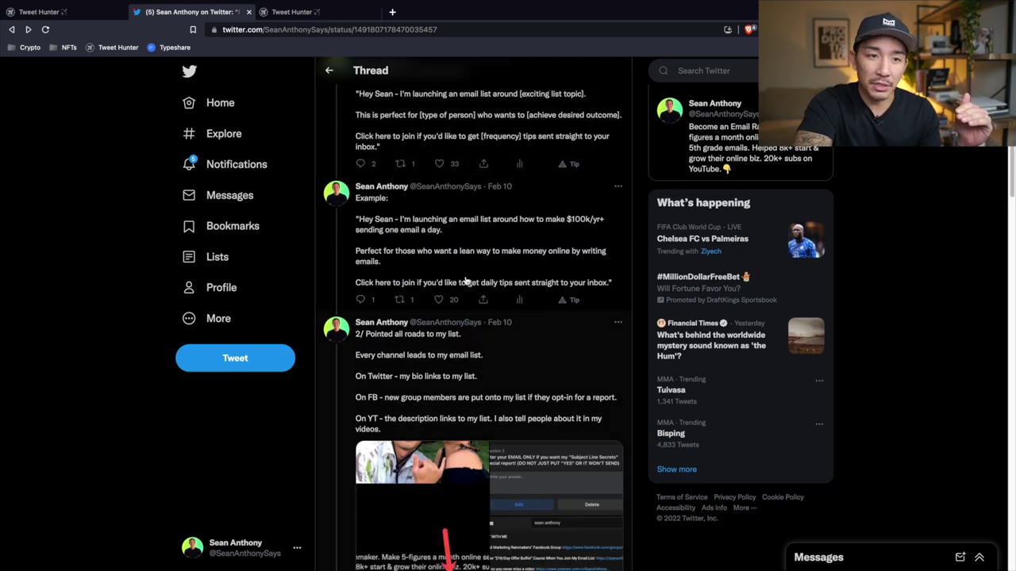
scroll(477, 310, "down", 4)
scroll(487, 352, "down", 3)
scroll(487, 354, "up", 15)
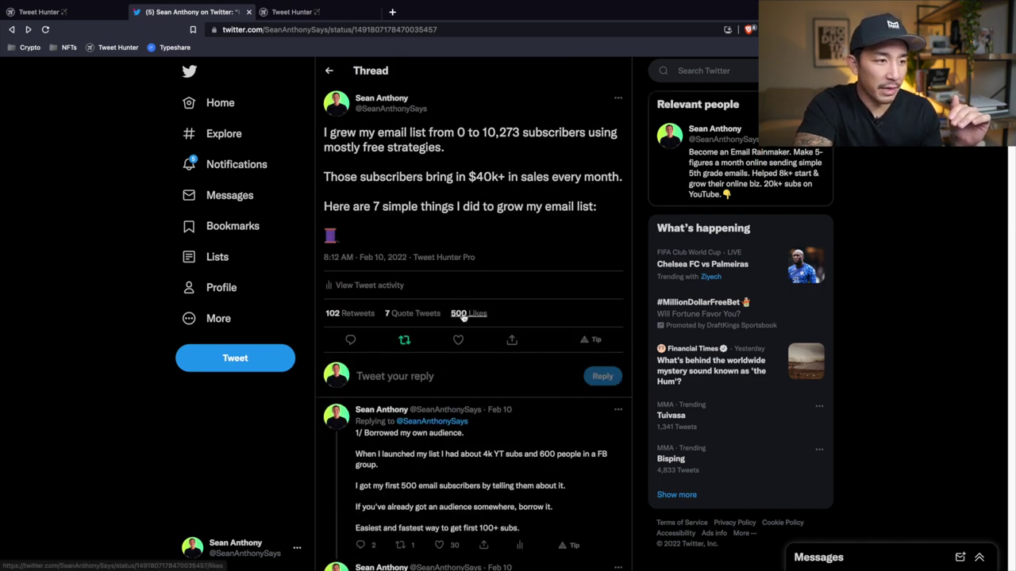
left_click(389, 287)
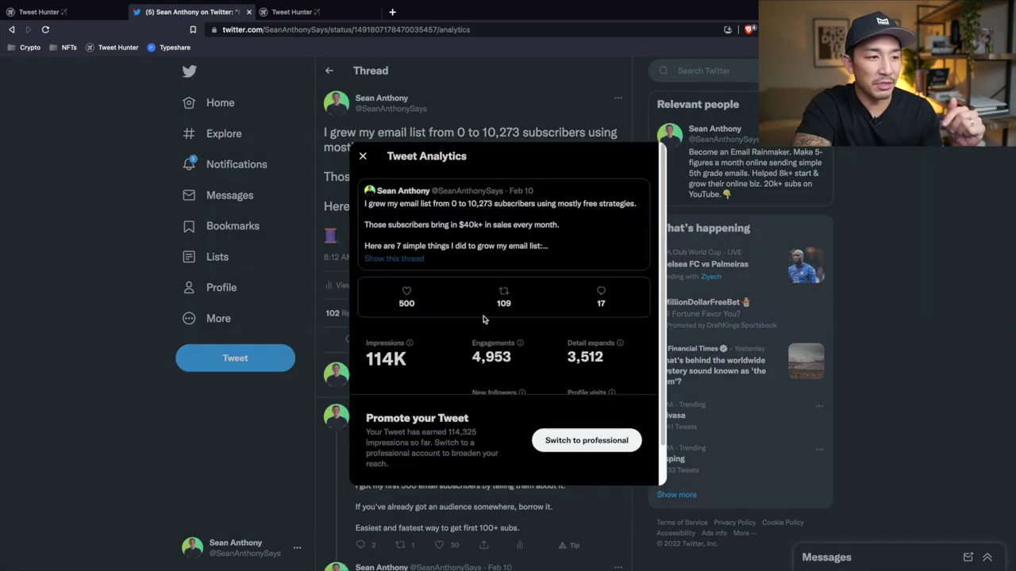
left_click(361, 81)
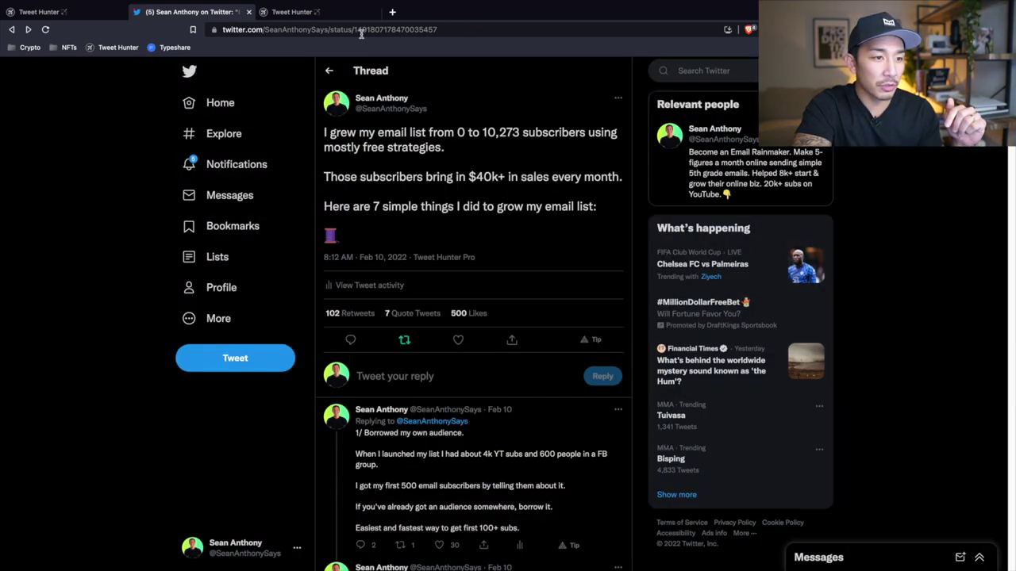
left_click(356, 12)
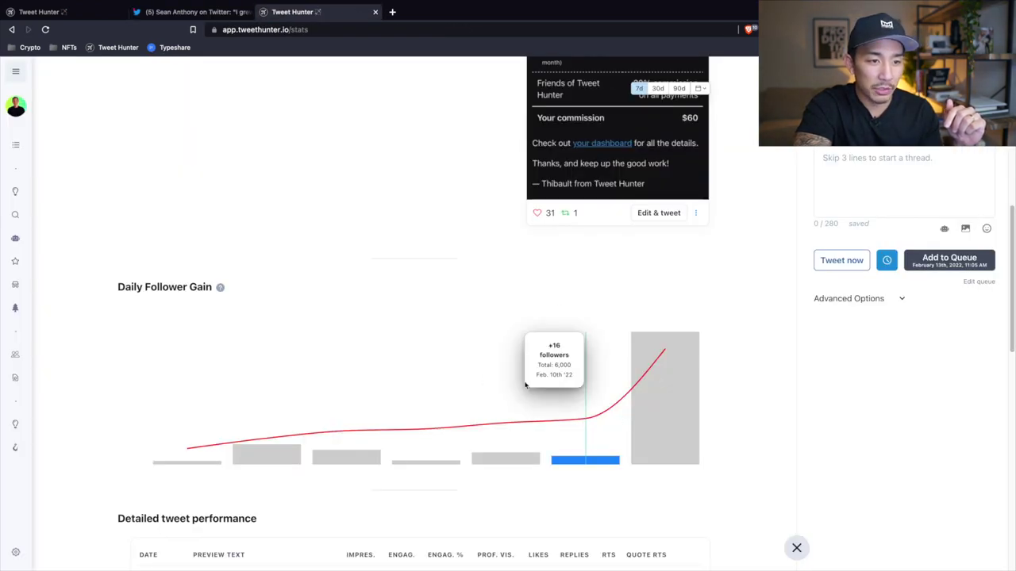
mouse_move(655, 375)
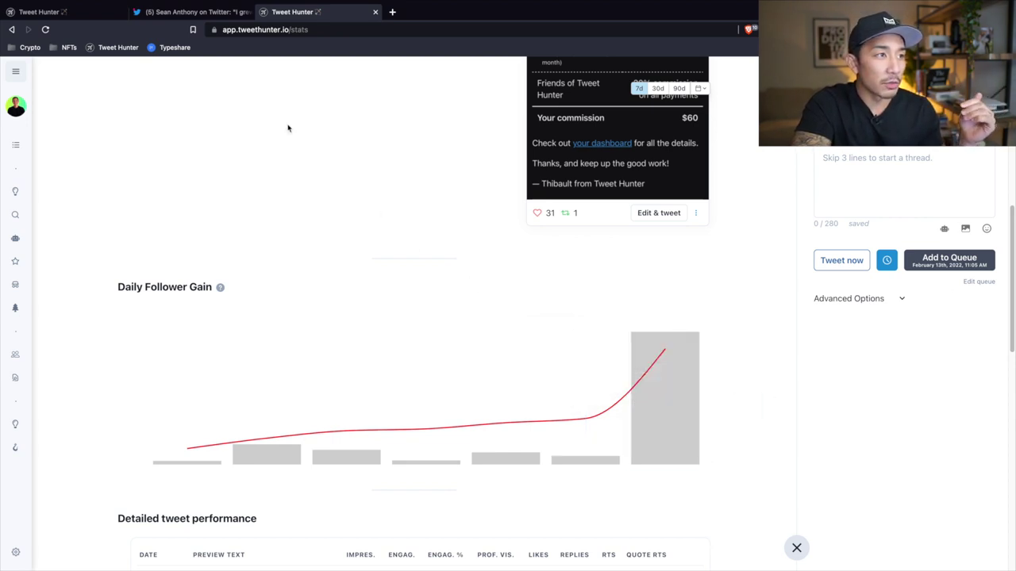
left_click(216, 14)
scroll(413, 355, "down", 1)
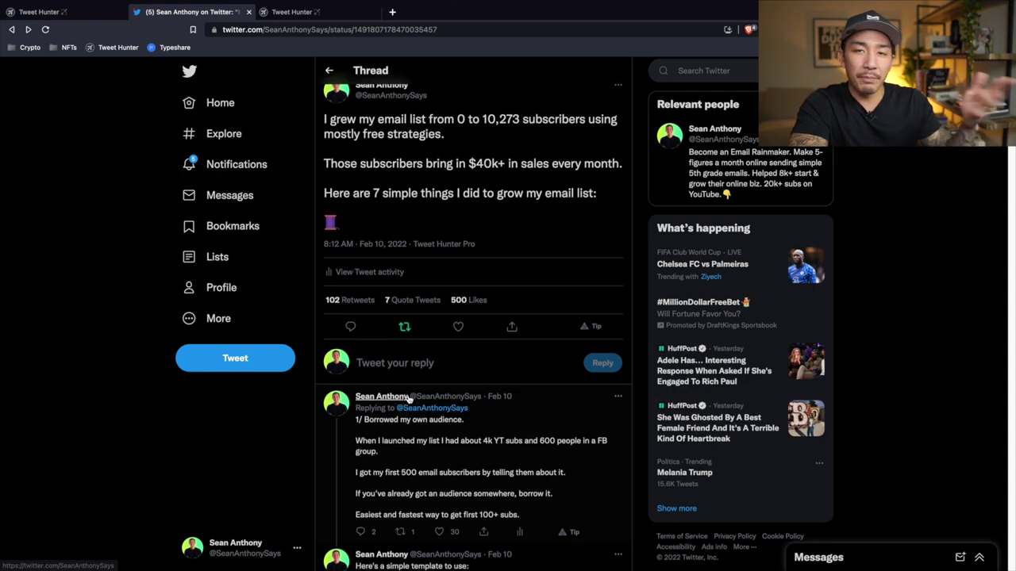
mouse_move(409, 393)
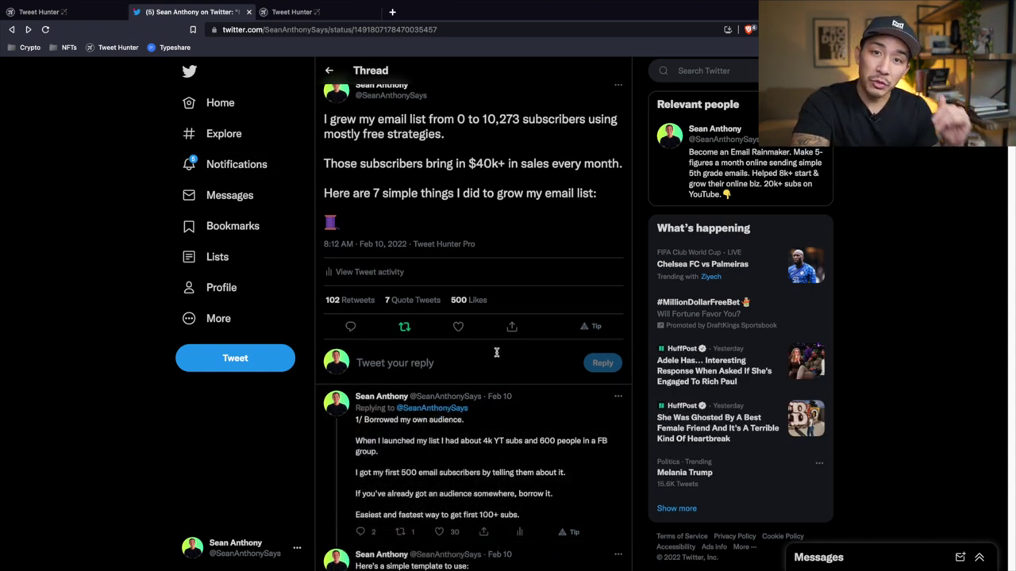
left_click(337, 16)
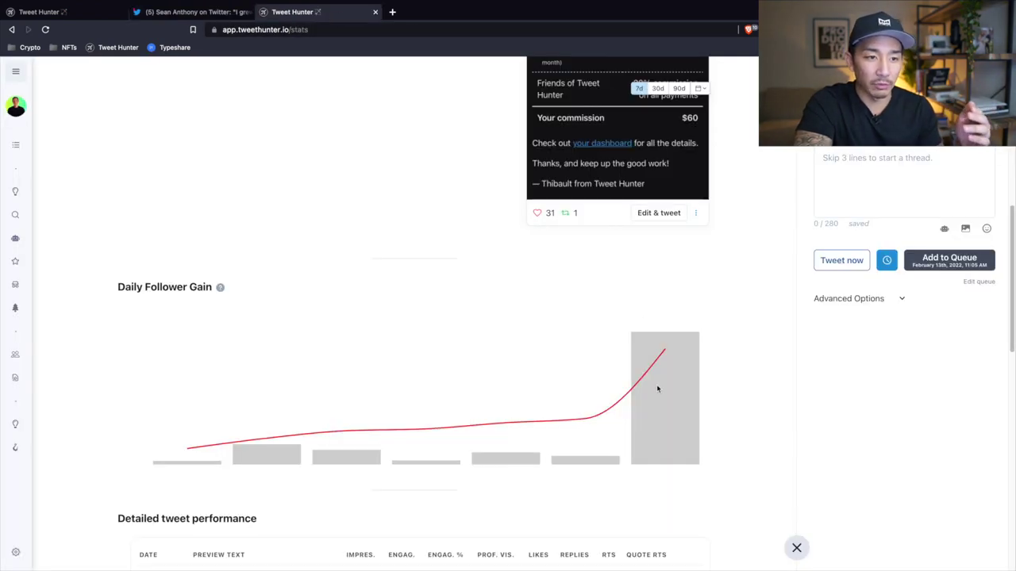
mouse_move(679, 375)
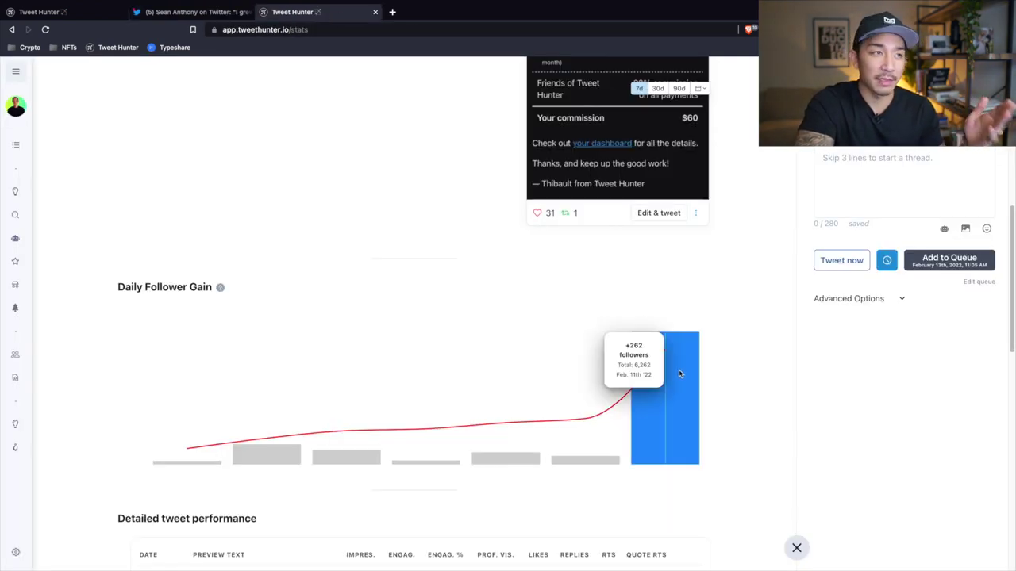
left_click(200, 15)
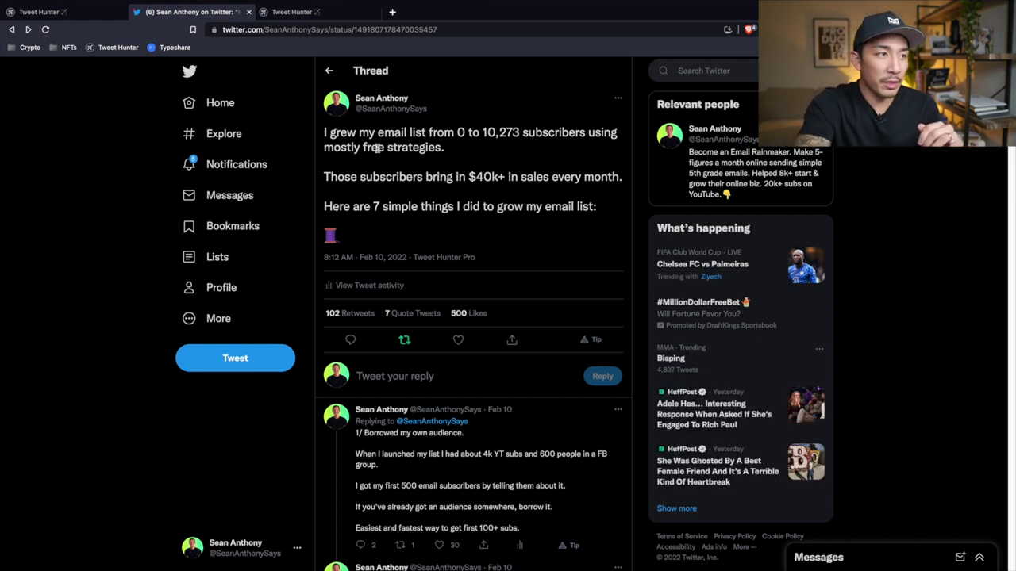
left_click(343, 20)
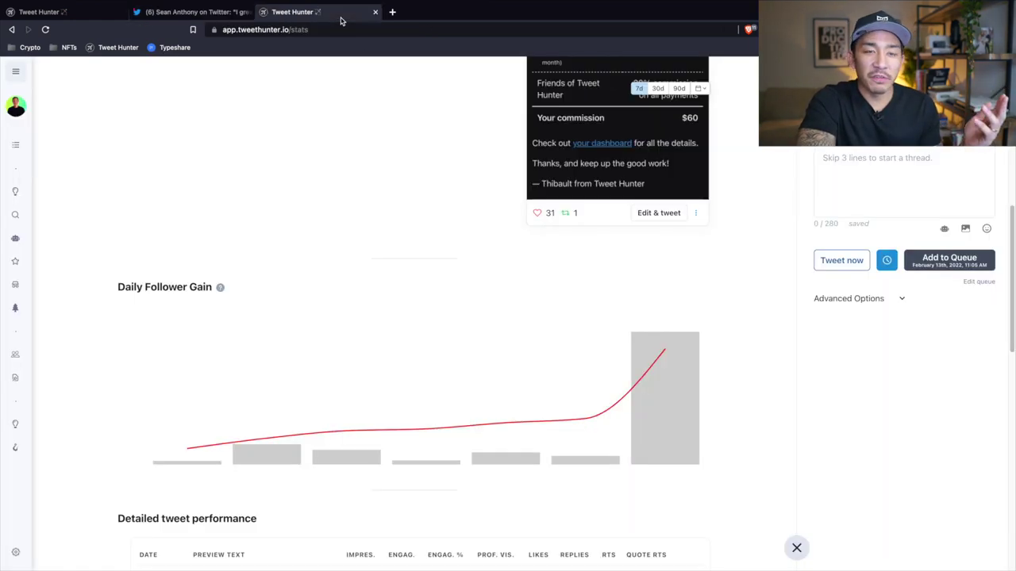
scroll(342, 152, "up", 2)
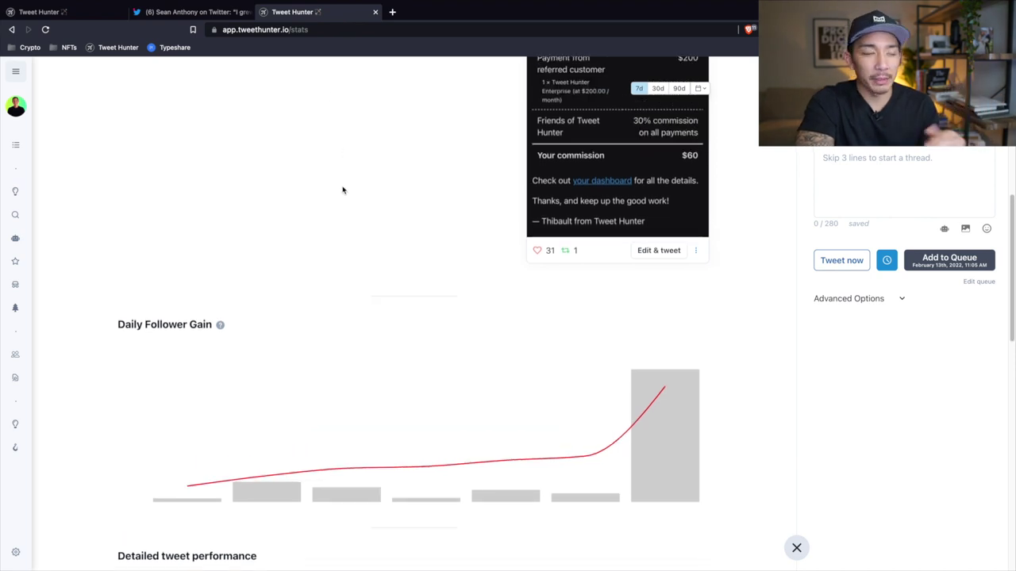
Show the My Feed queue: one tweet today at 11:05 am, two tomorrow at 06:04 and 08:07
left_click(96, 21)
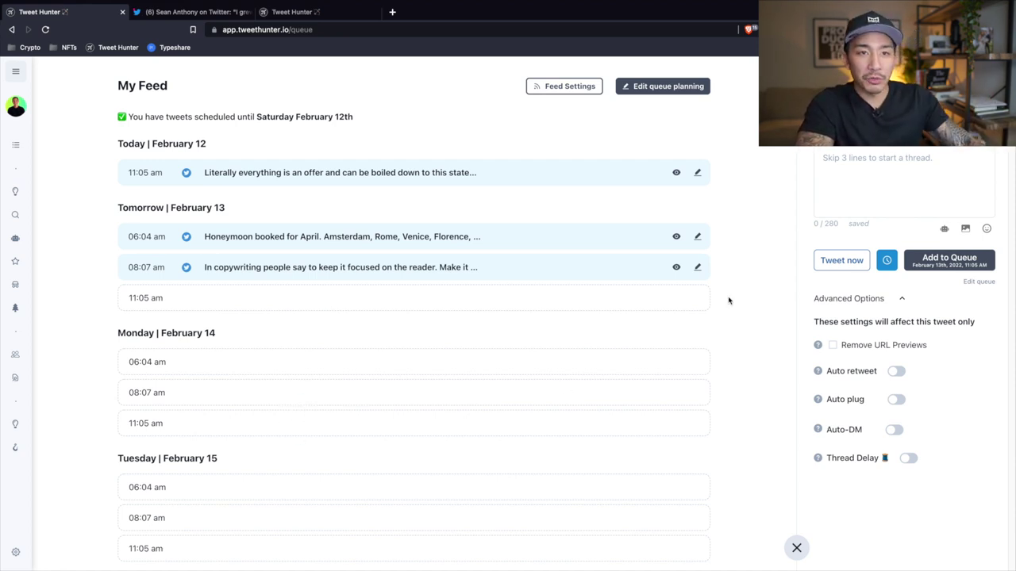
Draft a three-tweet thread: '1/ thread intro', '2/ dsdsdssd' and an empty '3/'
left_click(877, 160)
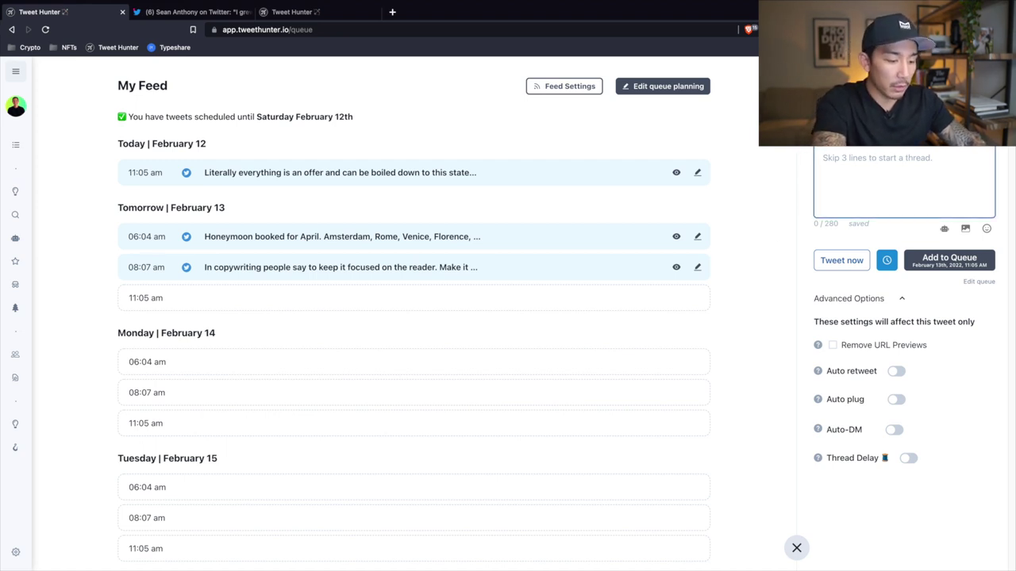
key("Return")
key("Return")
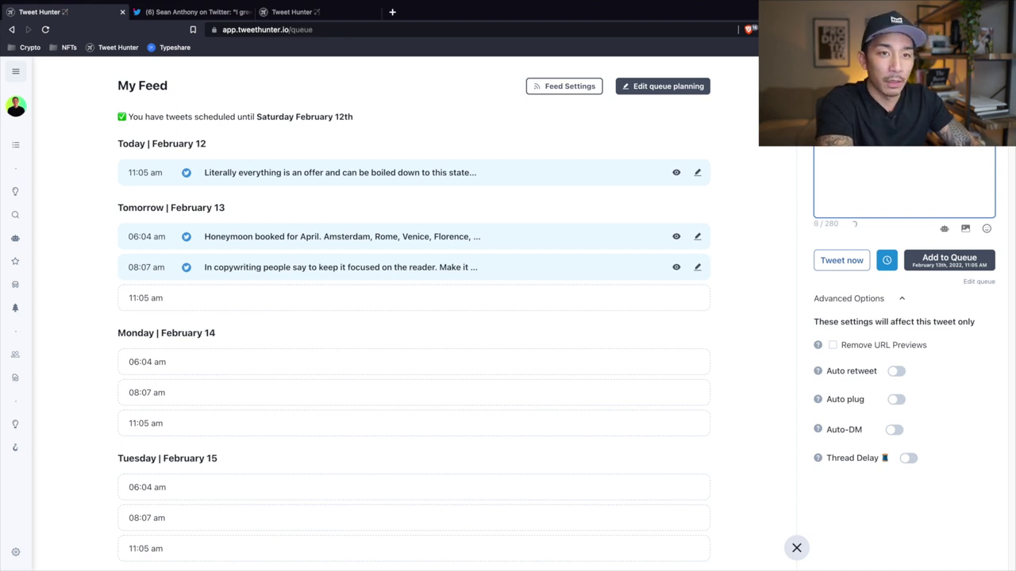
type("this")
key("Return")
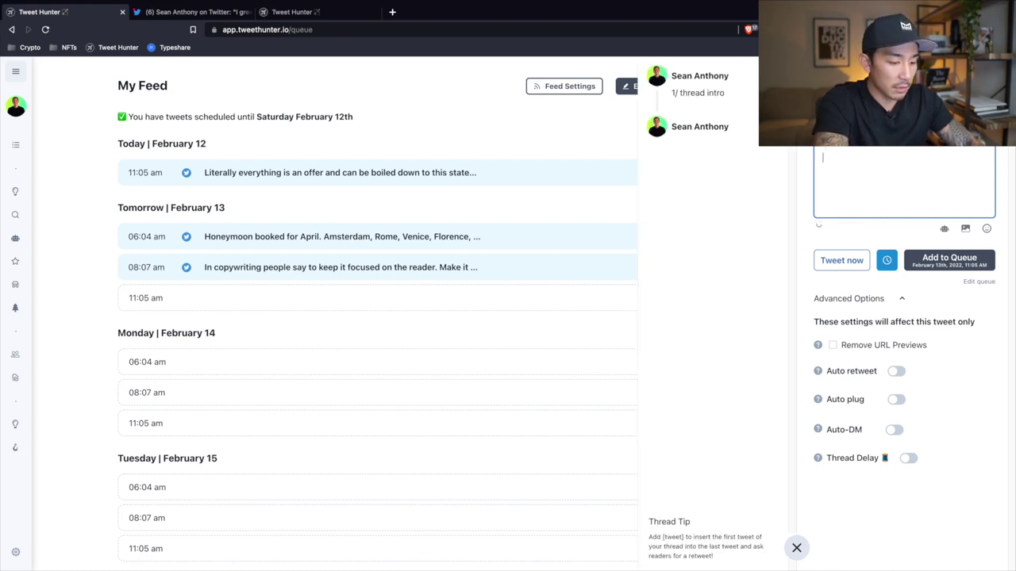
type("2")
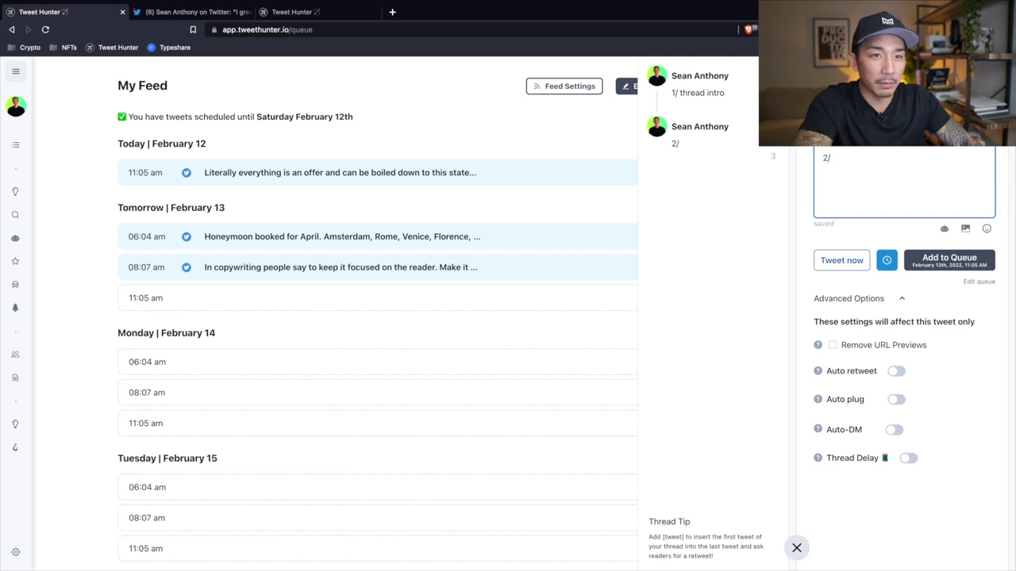
type("/ dsdsdssd")
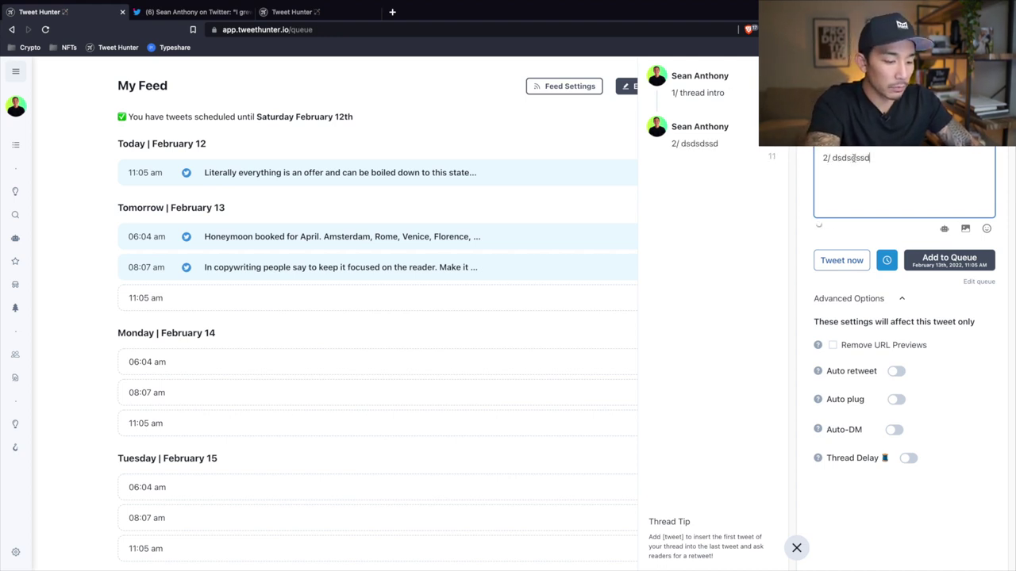
key("Return")
key("Return")
type("3/")
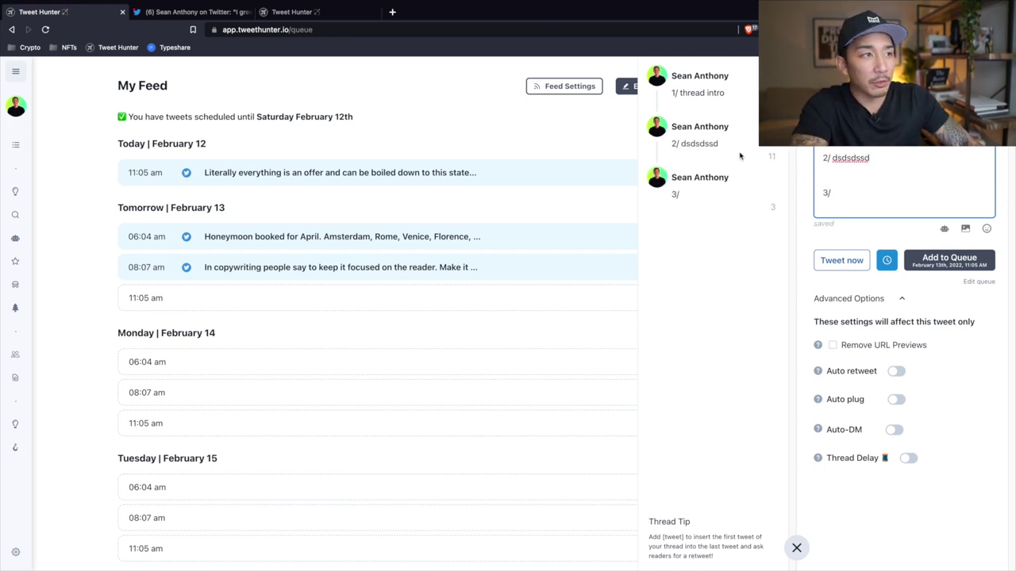
Compare the draft against the original thread on the Twitter tab, then return to Tweet Hunter
left_click(195, 12)
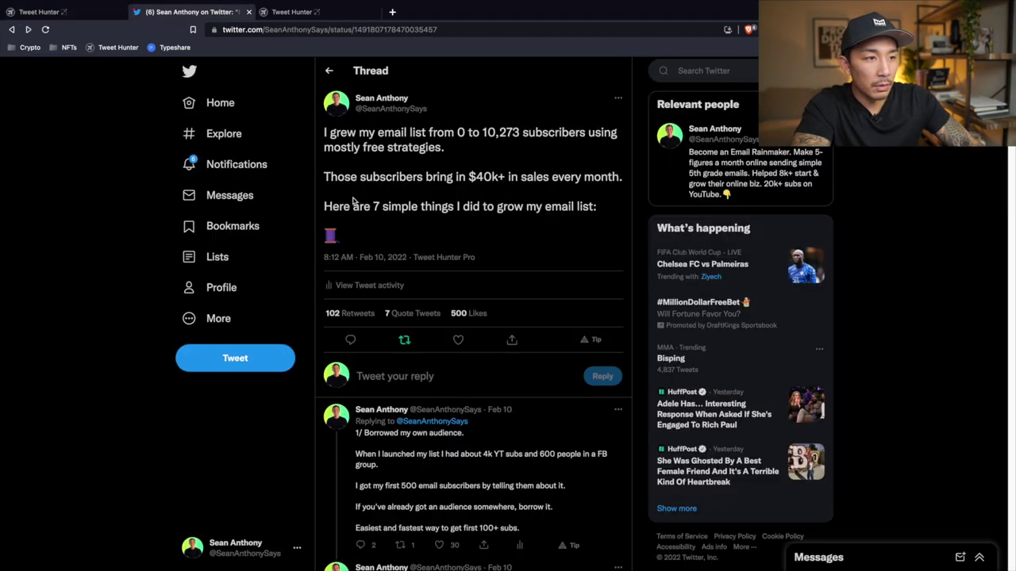
scroll(365, 238, "down", 5)
scroll(385, 308, "down", 3)
scroll(397, 198, "up", 5)
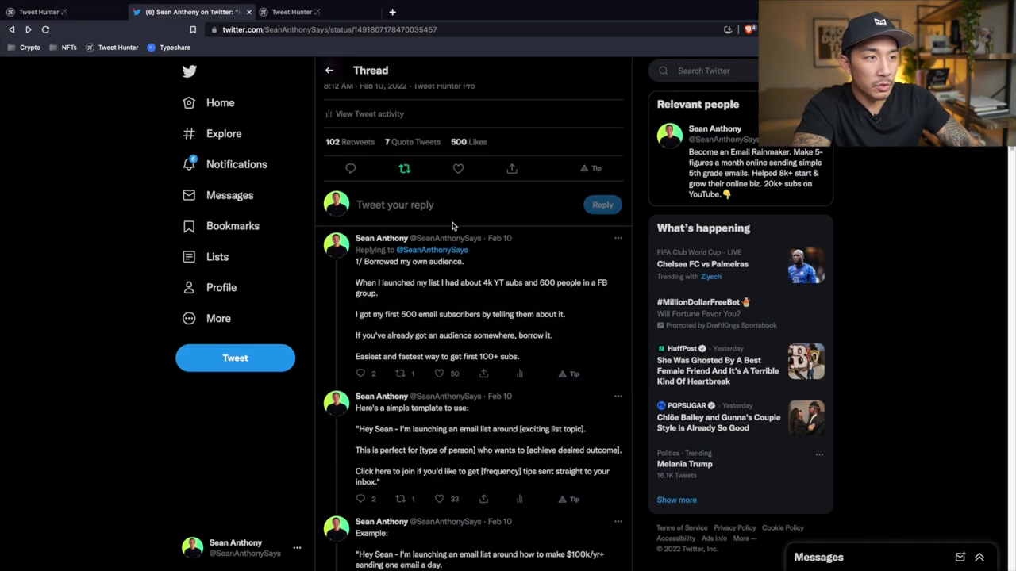
left_click(100, 18)
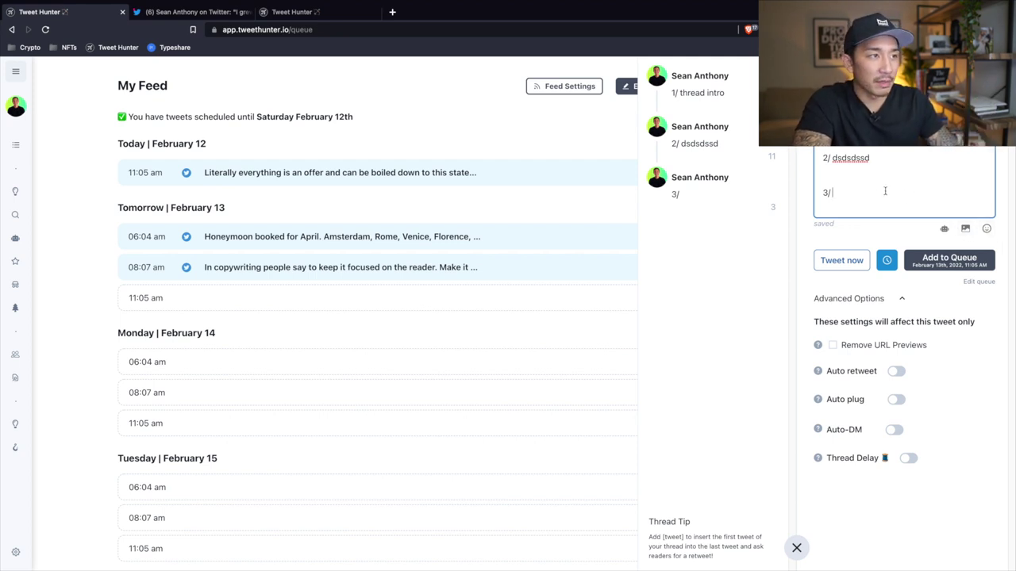
left_click(190, 12)
scroll(546, 378, "down", 5)
scroll(546, 378, "down", 3)
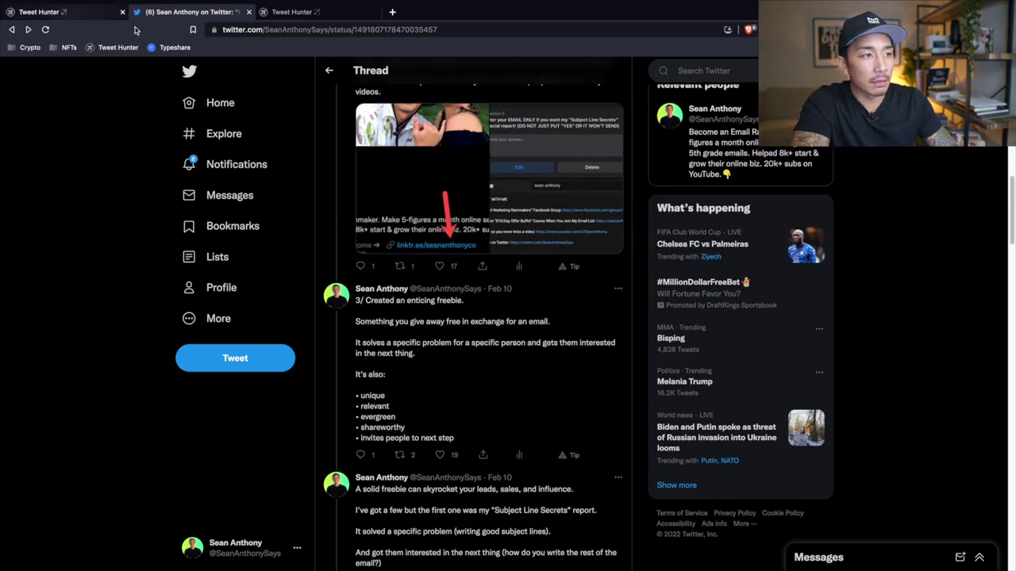
key("ctrl+shift+Tab")
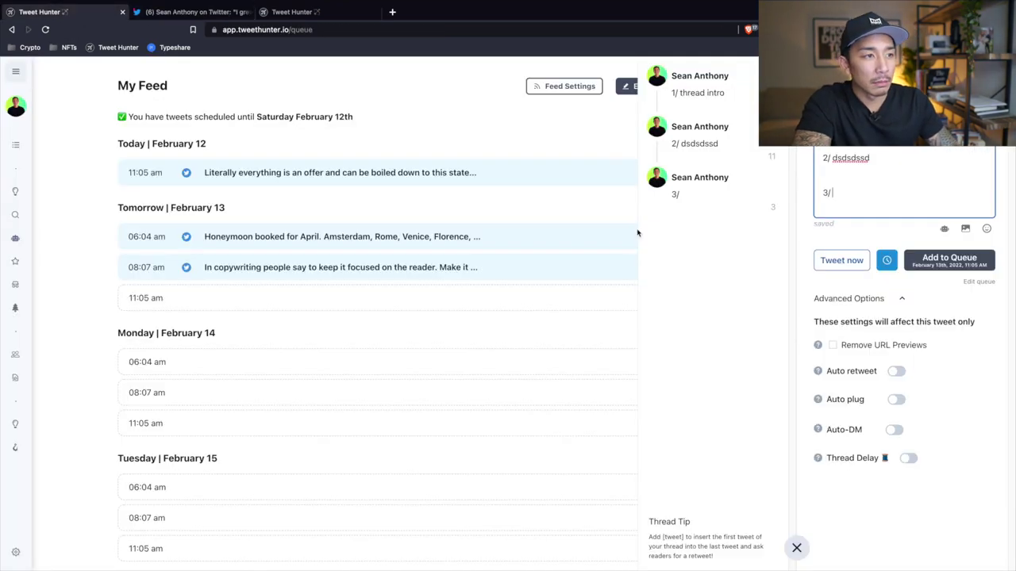
Turn on auto retweet for the thread draft, every 6 hours, 4 times
left_click(894, 378)
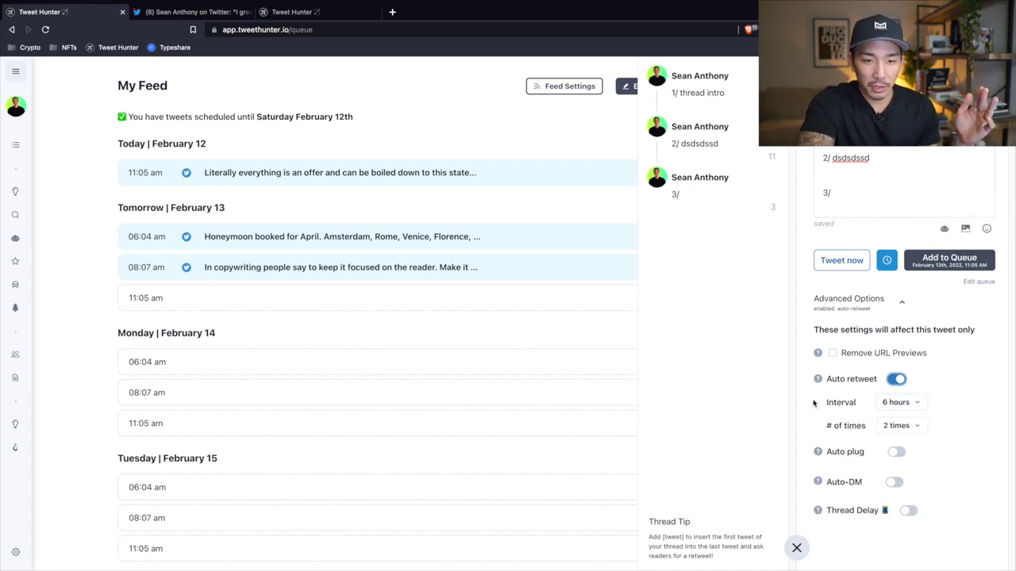
left_click(897, 425)
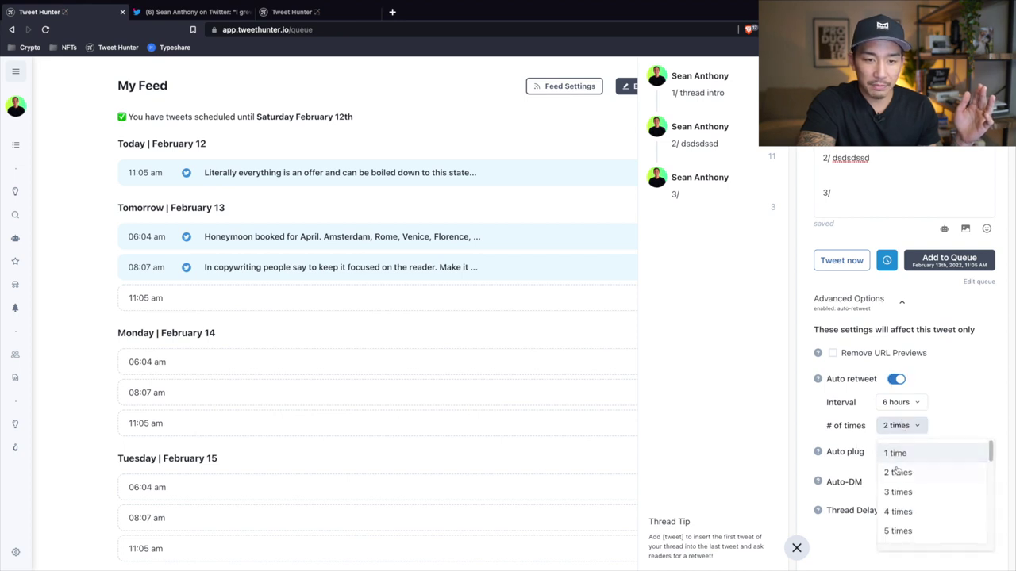
left_click(904, 510)
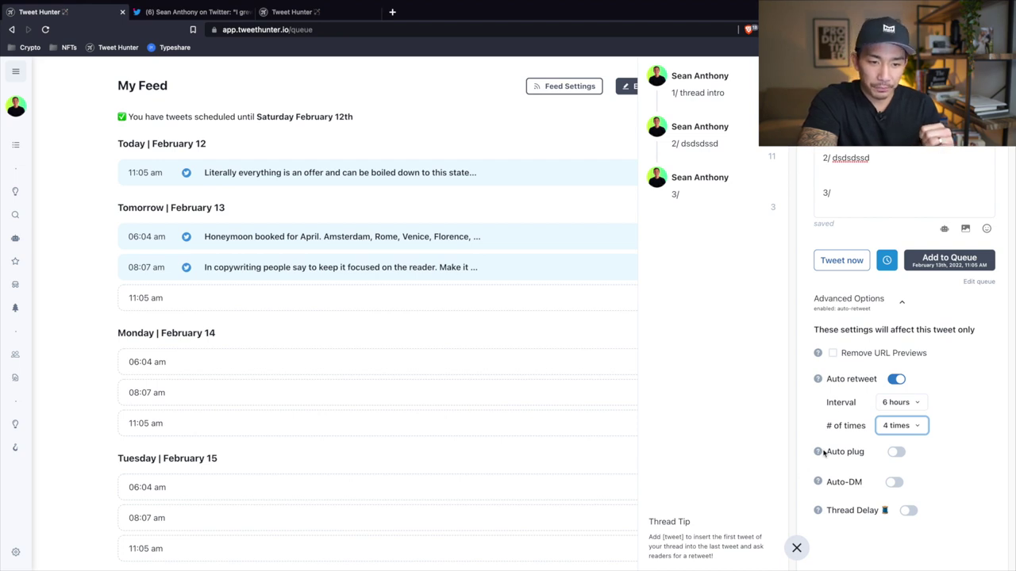
mouse_move(819, 453)
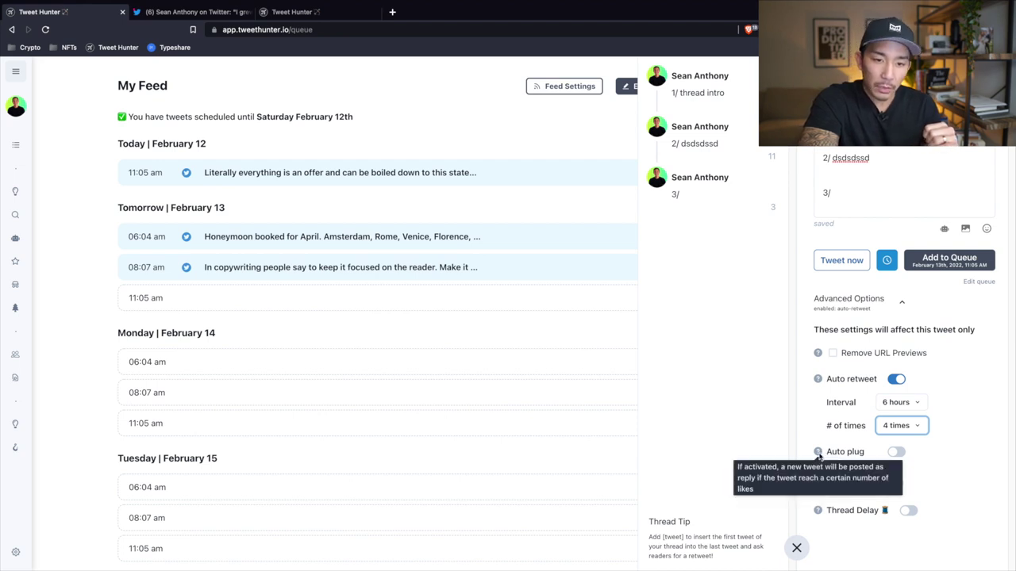
left_click(893, 452)
scroll(919, 530, "down", 1)
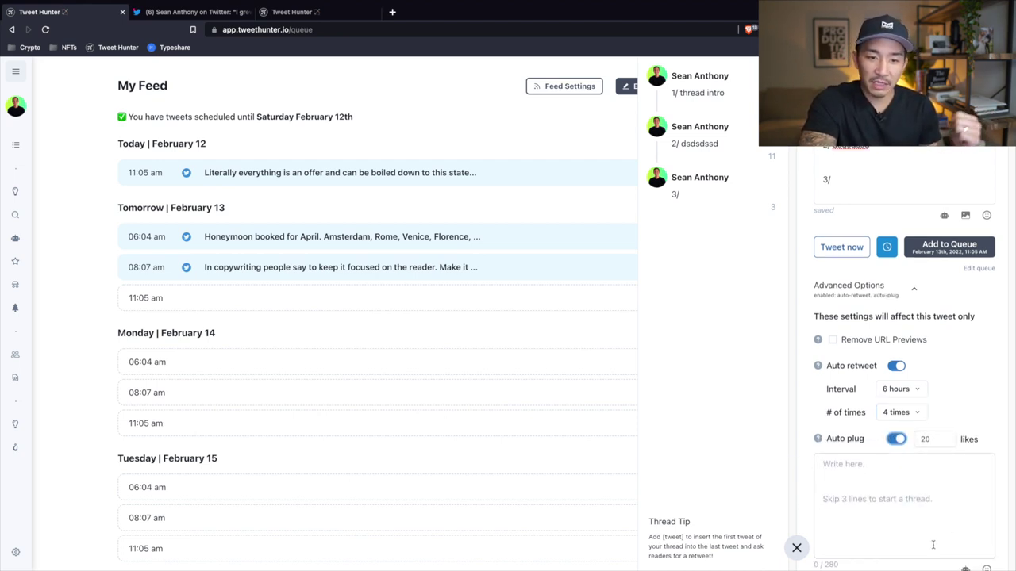
left_click(857, 495)
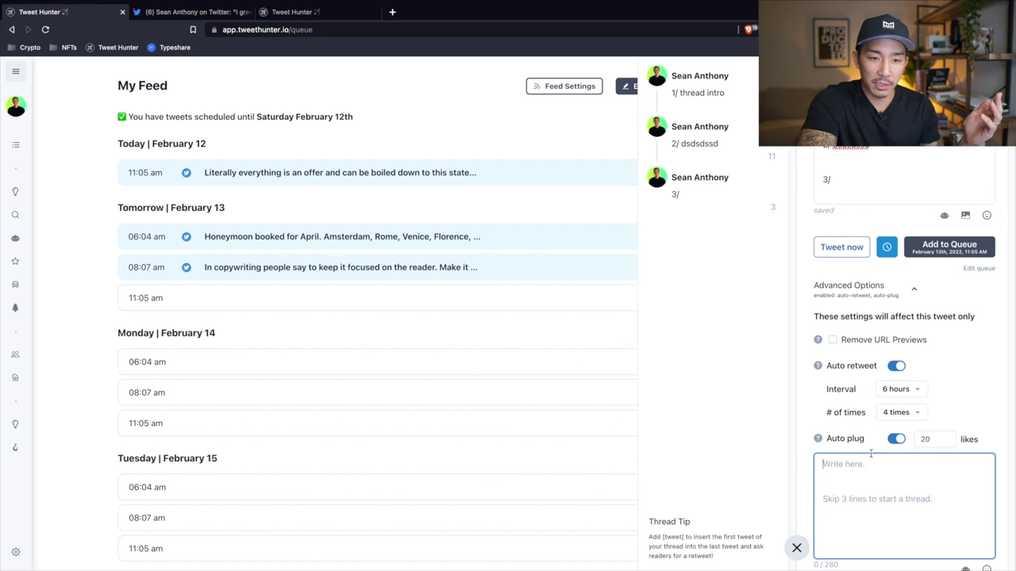
left_click(895, 439)
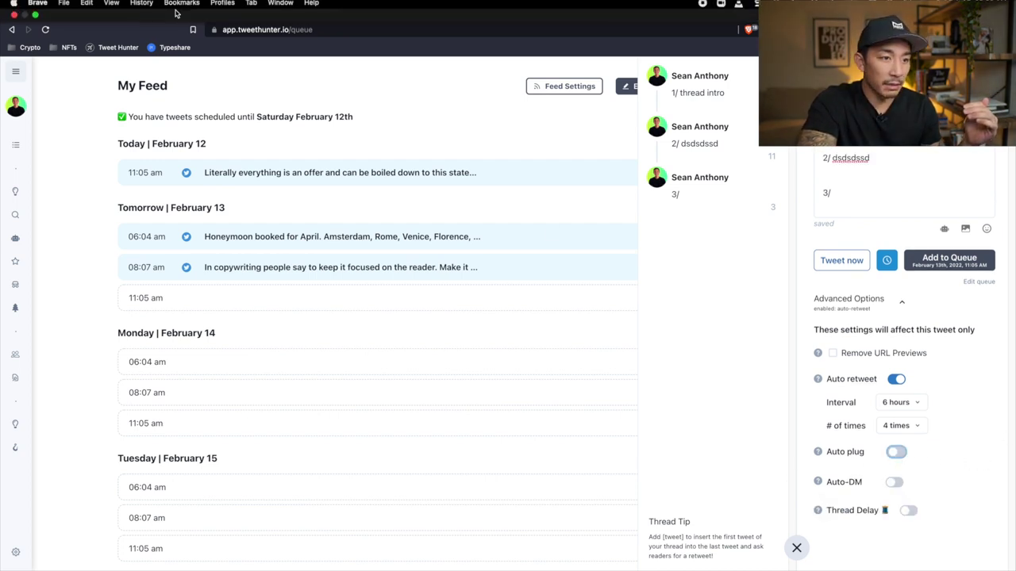
left_click(181, 39)
scroll(392, 356, "down", 15)
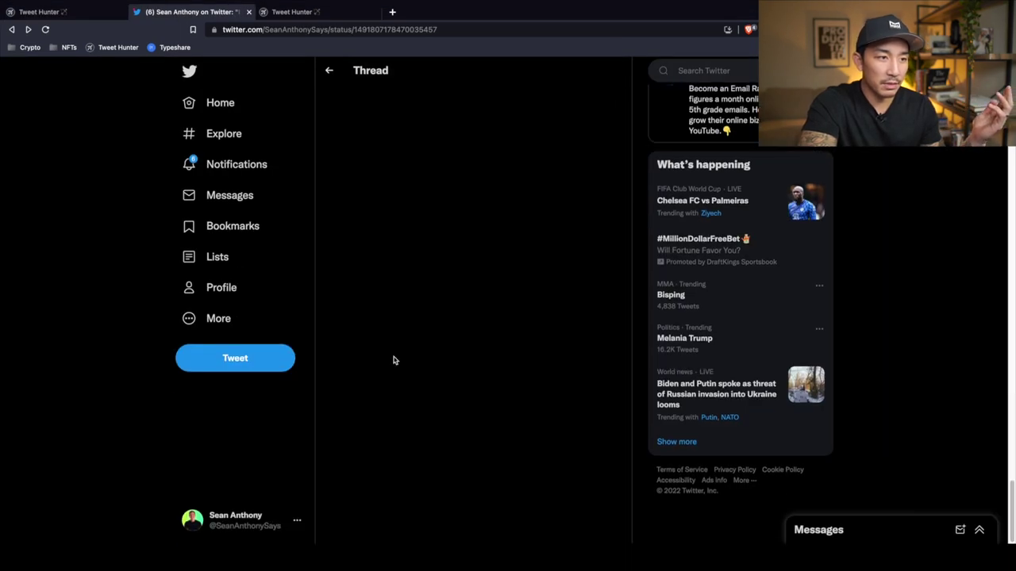
scroll(508, 356, "up", 4)
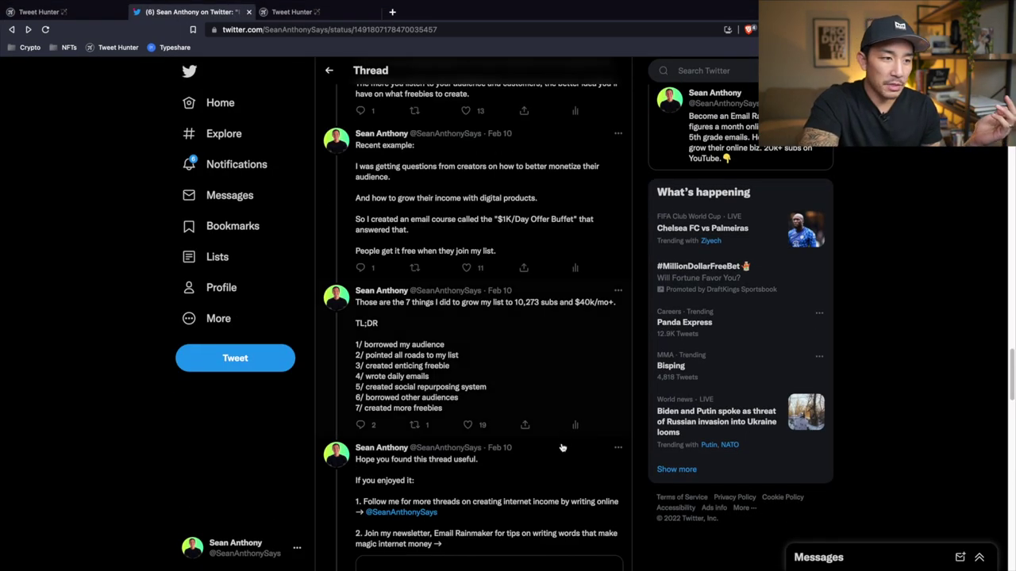
scroll(492, 361, "down", 3)
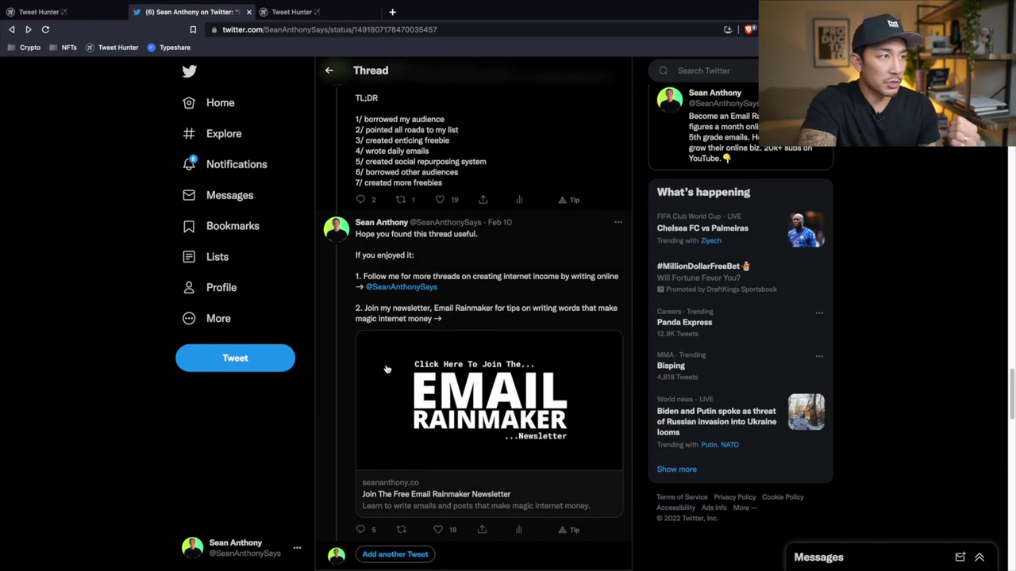
left_click(60, 12)
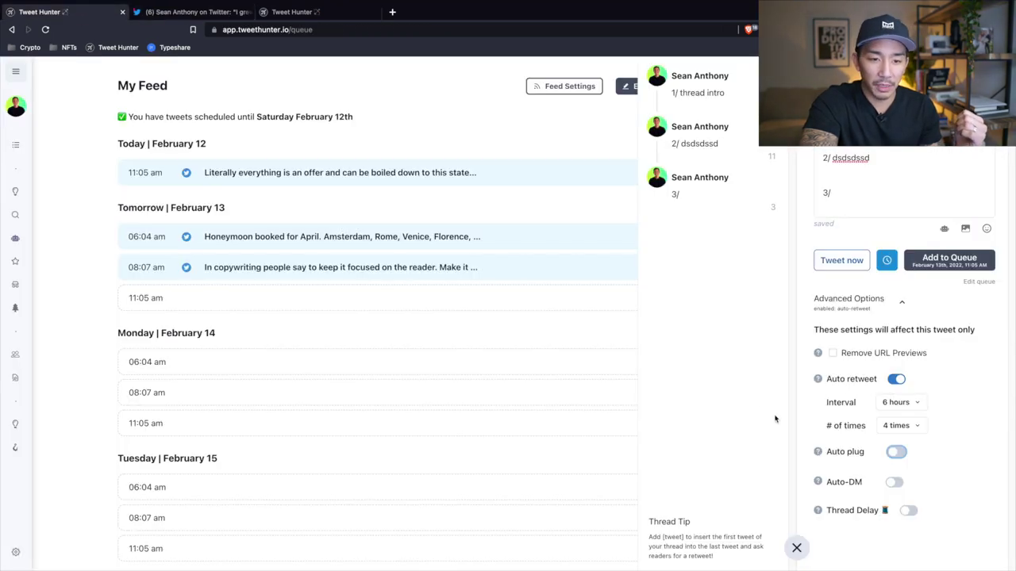
left_click(896, 451)
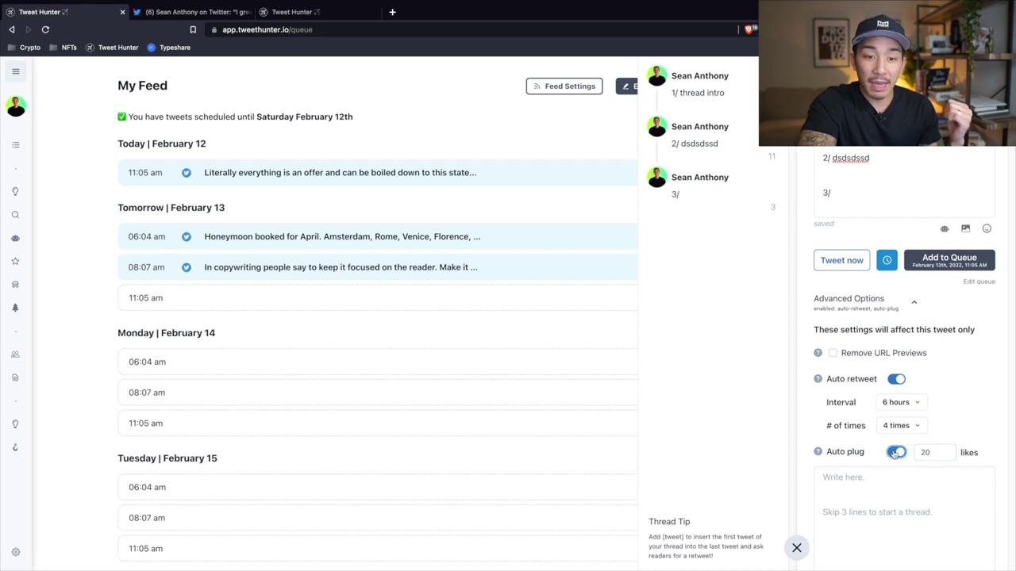
left_click(895, 453)
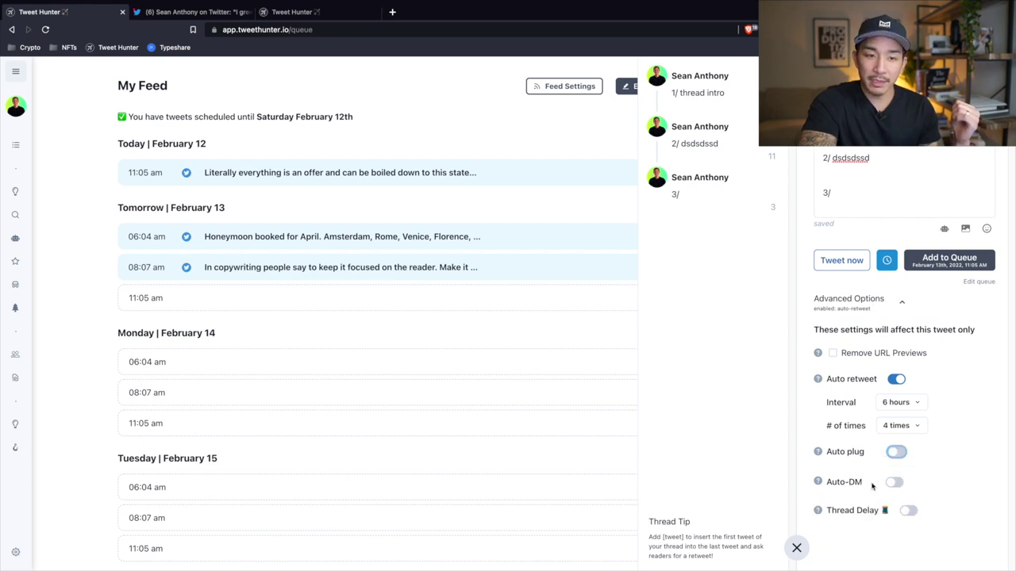
mouse_move(818, 483)
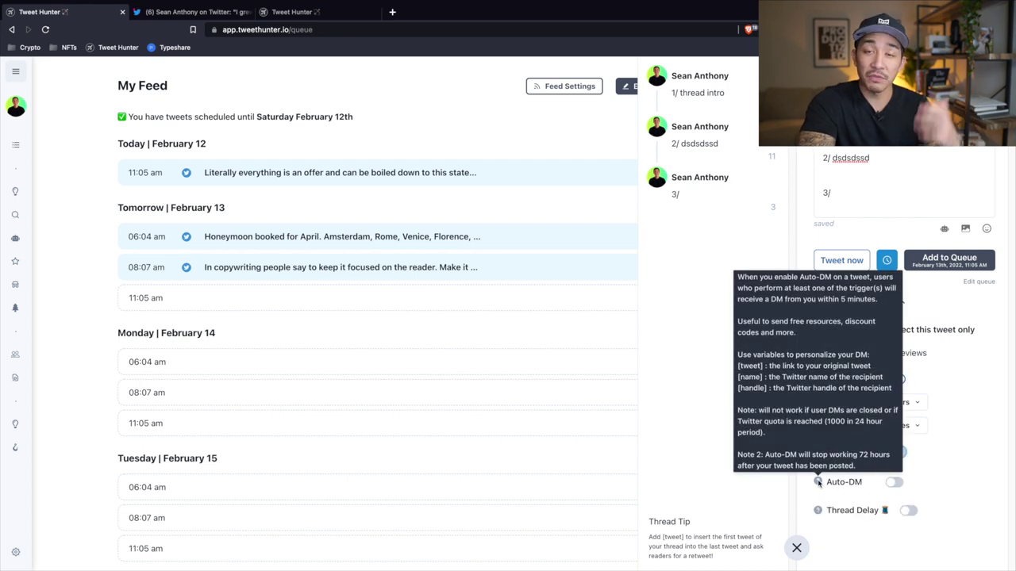
left_click(895, 484)
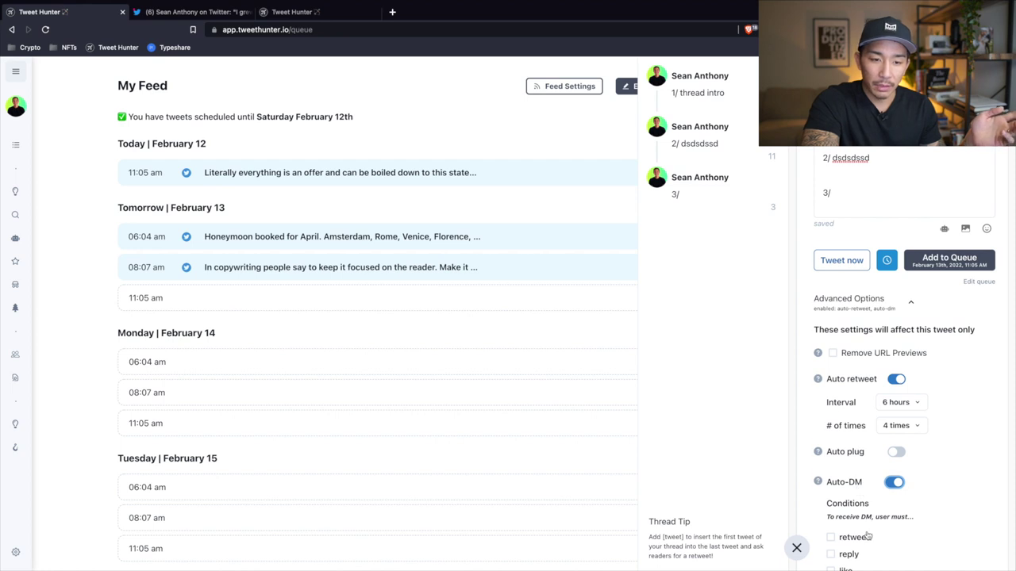
scroll(857, 516, "down", 1)
scroll(854, 517, "down", 3)
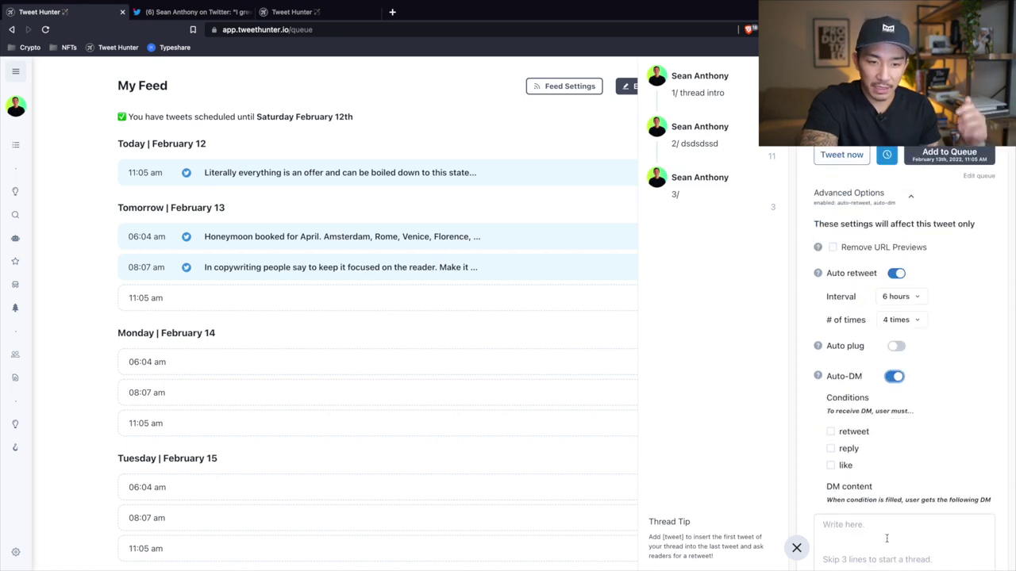
scroll(886, 538, "down", 1)
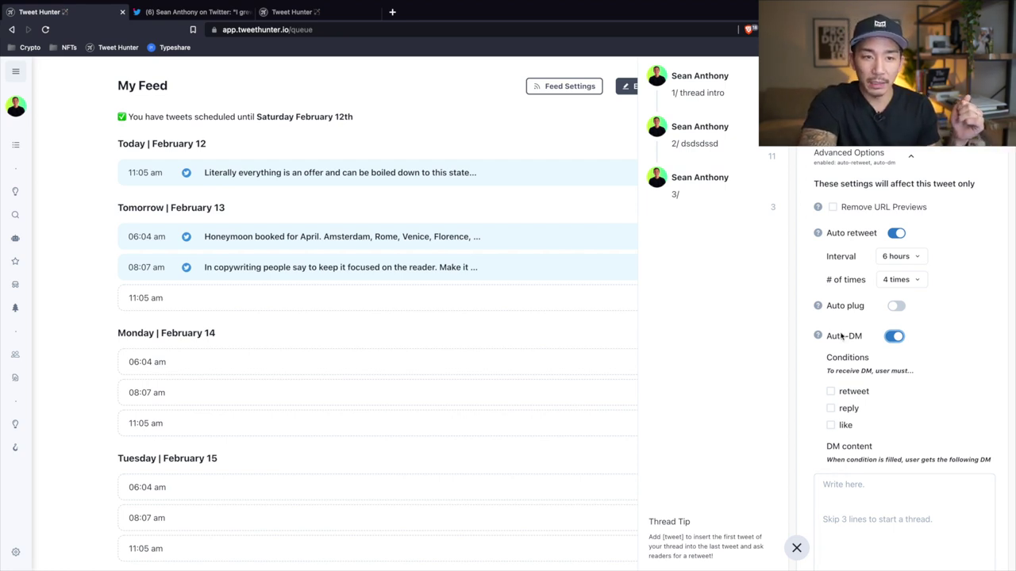
left_click(890, 337)
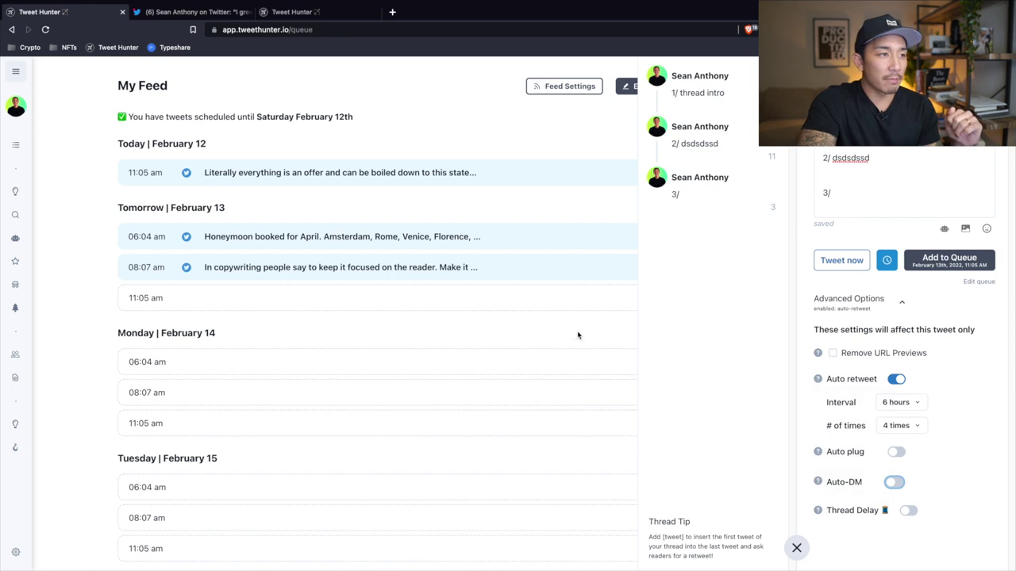
left_click(869, 182)
key("ctrl+a")
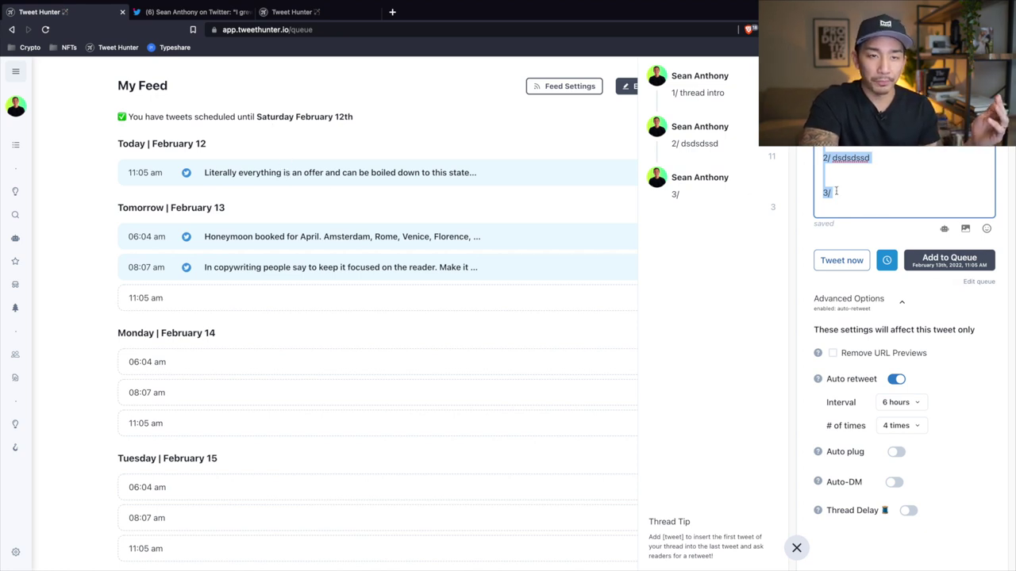
left_click(918, 208)
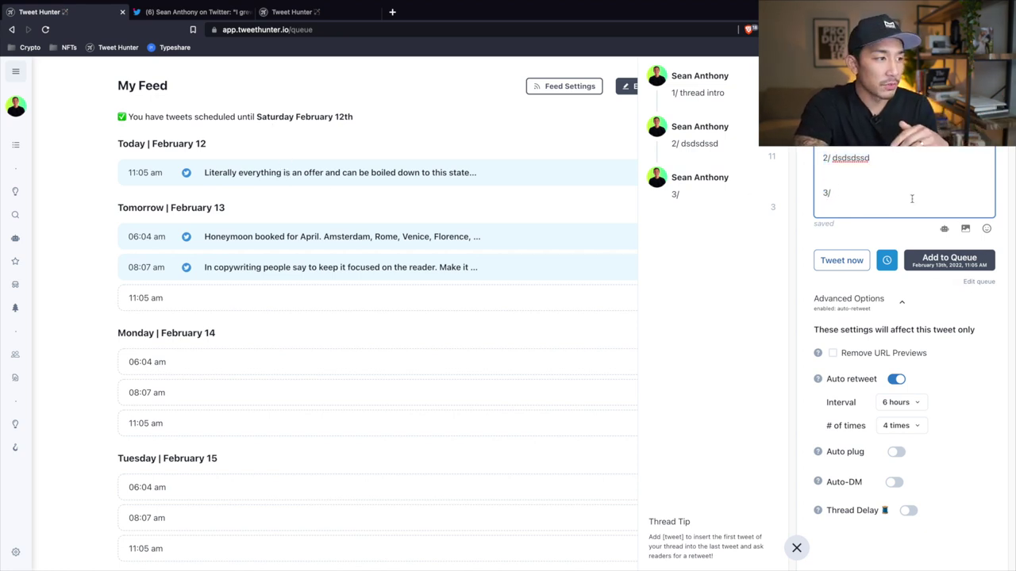
mouse_move(22, 326)
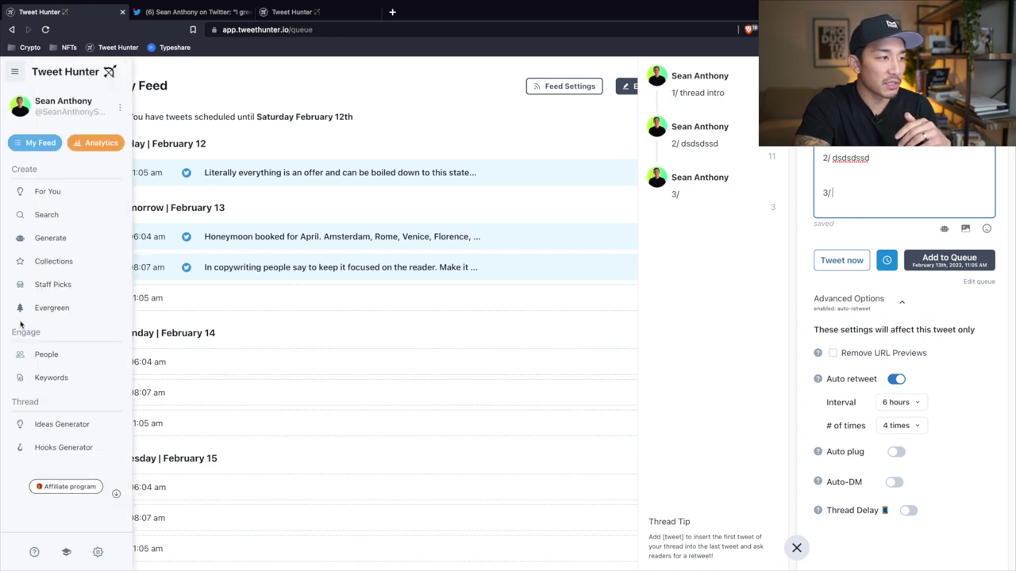
left_click(49, 361)
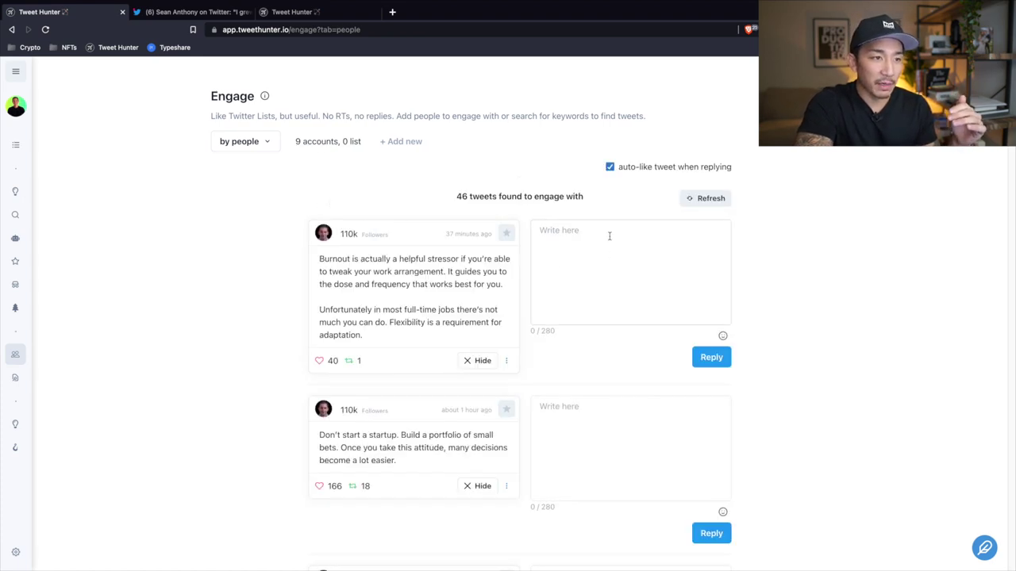
scroll(585, 321, "down", 1)
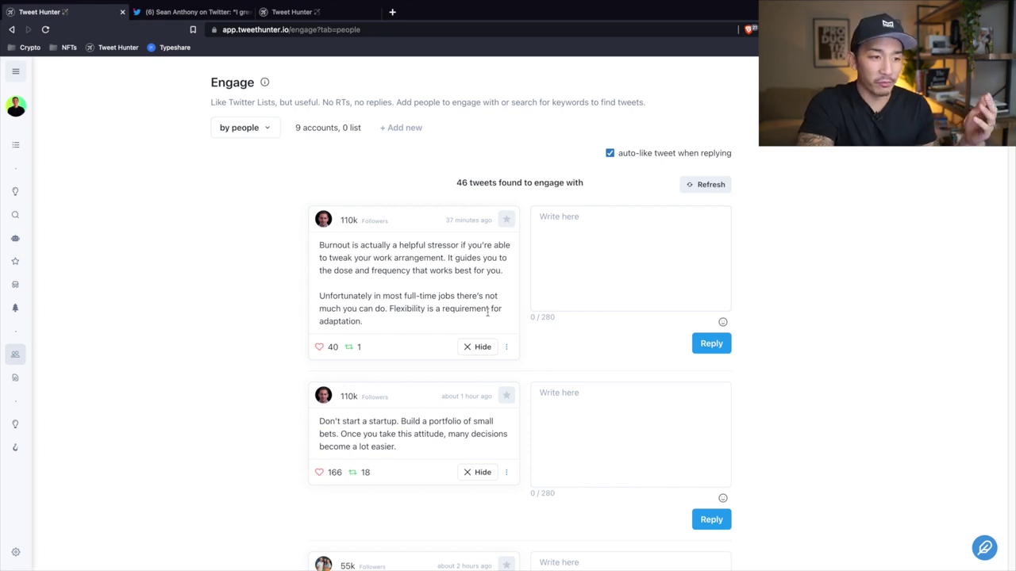
scroll(453, 386, "down", 6)
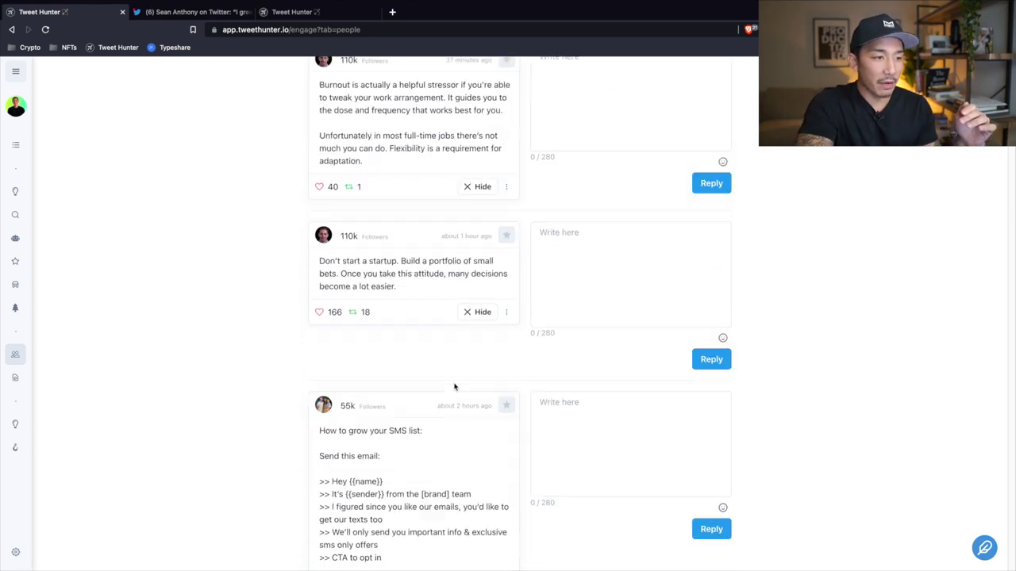
scroll(449, 399, "down", 4)
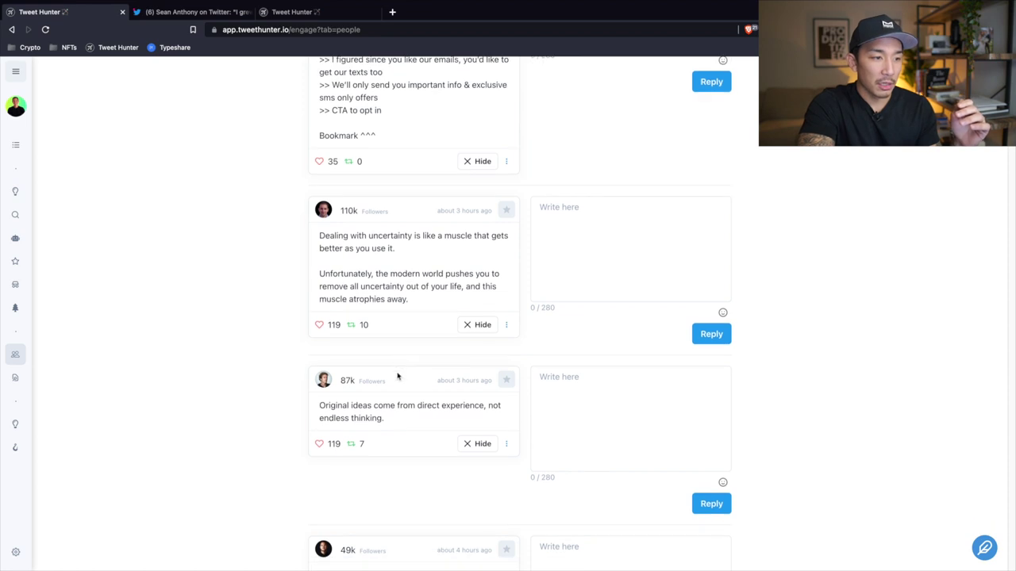
left_click(346, 401)
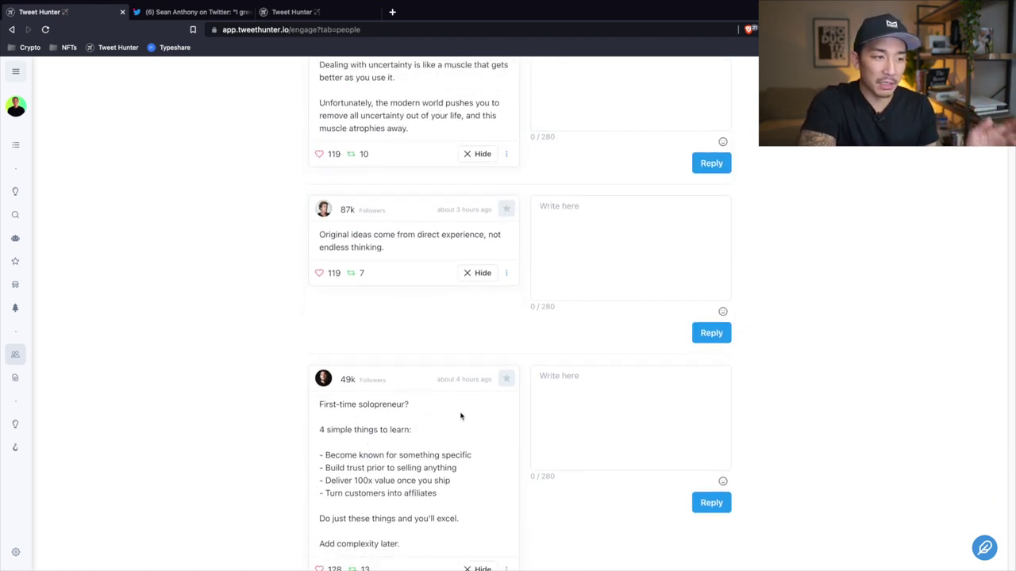
scroll(459, 417, "down", 2)
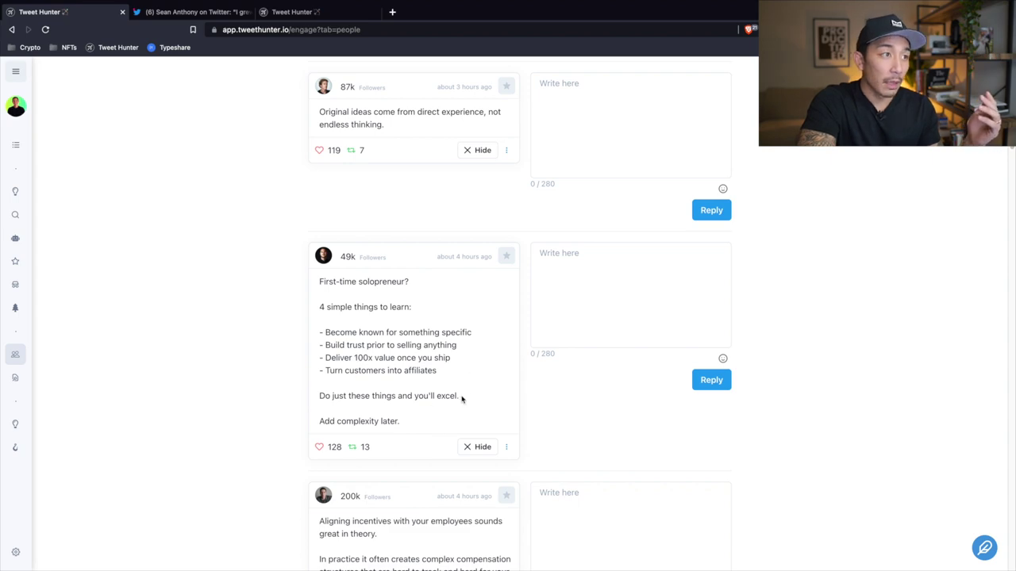
left_click(208, 12)
scroll(300, 353, "up", 15)
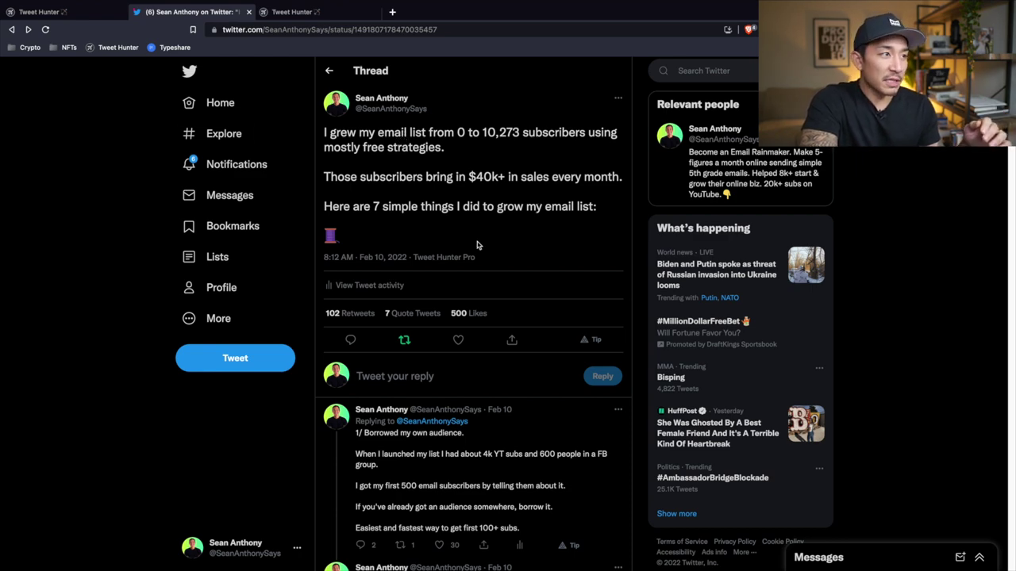
left_click(43, 12)
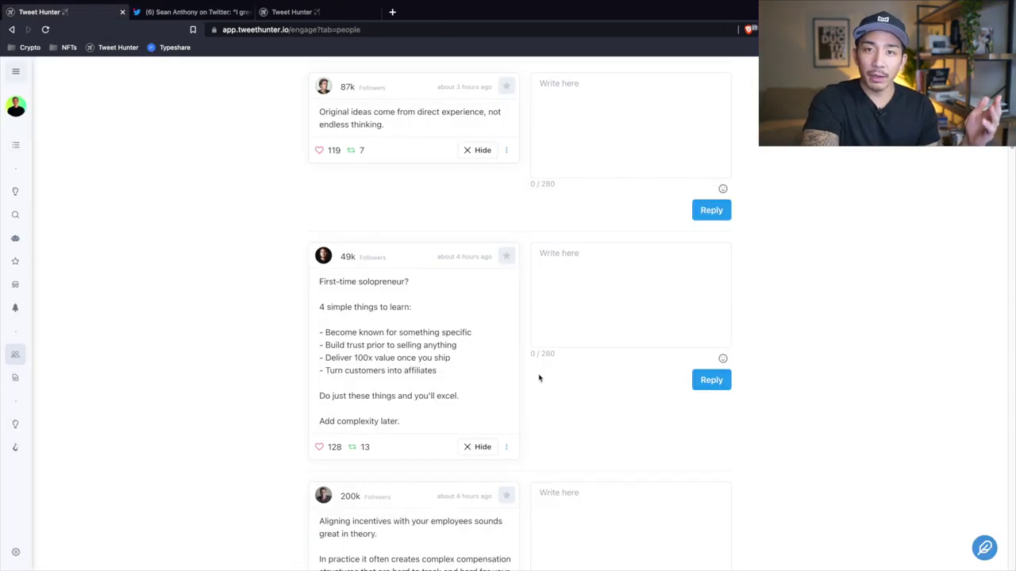
scroll(539, 378, "down", 1)
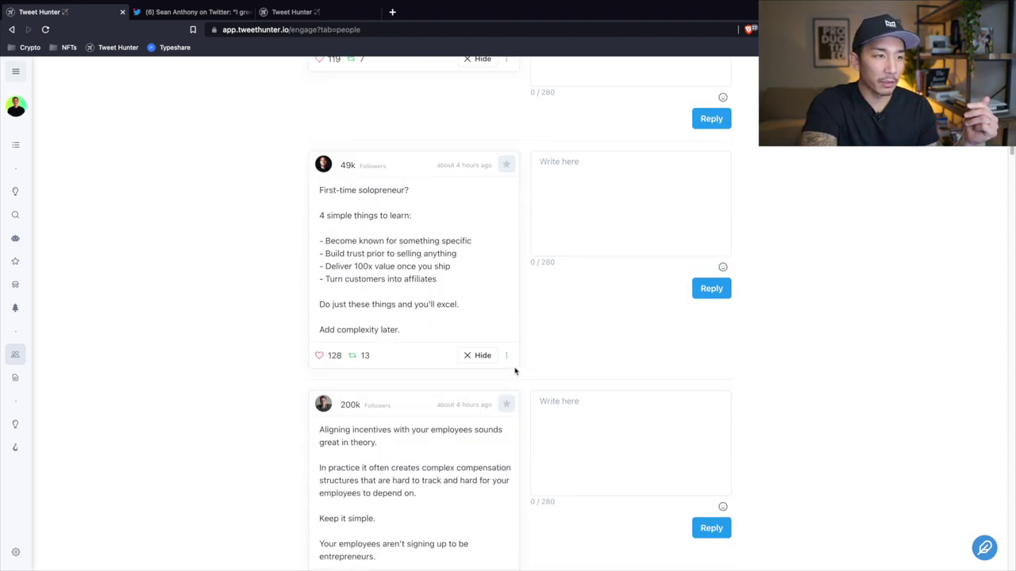
scroll(436, 320, "down", 1)
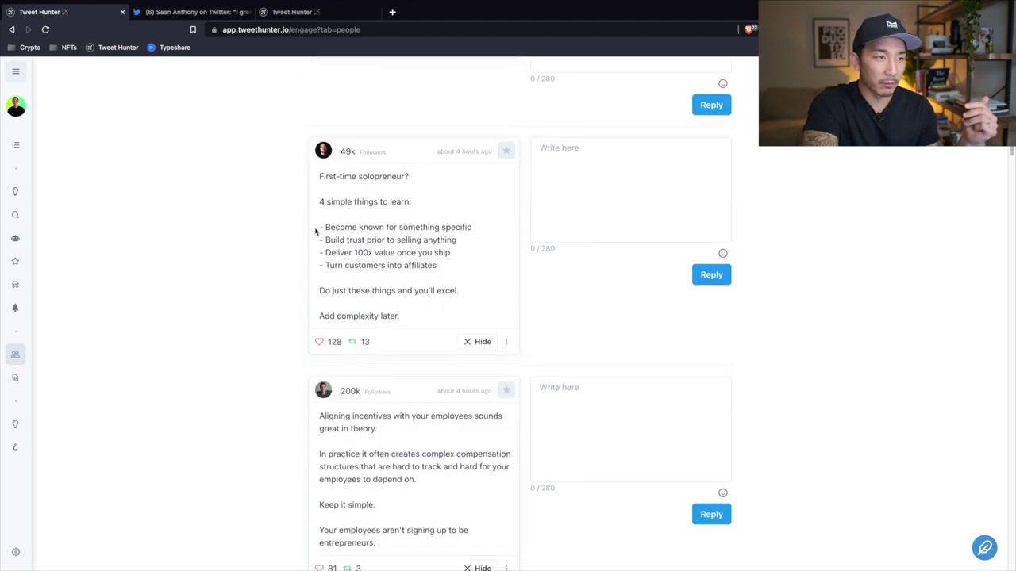
left_click_drag(425, 187, 323, 176)
key("ctrl+c")
scroll(437, 320, "down", 1)
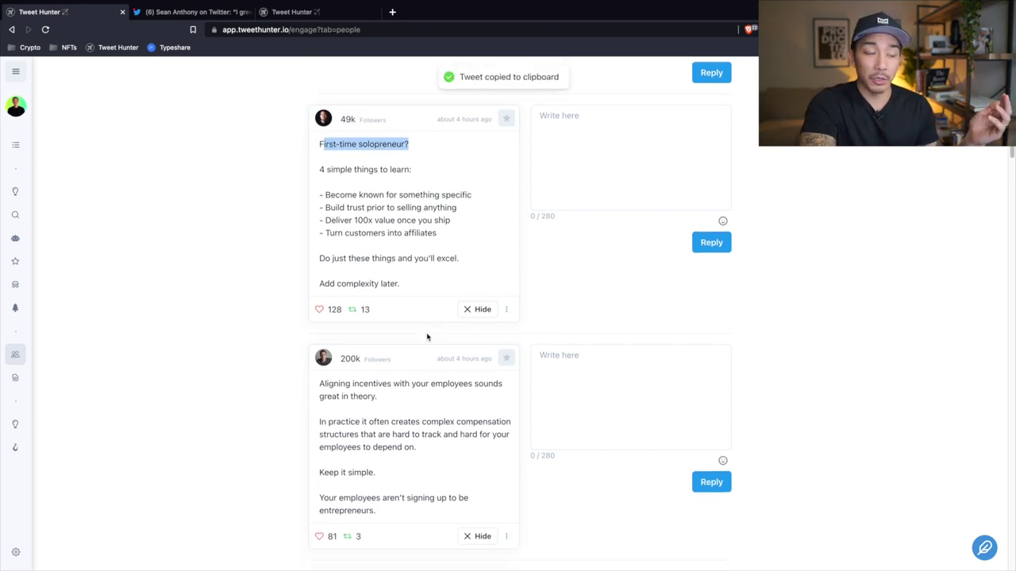
scroll(437, 333, "down", 5)
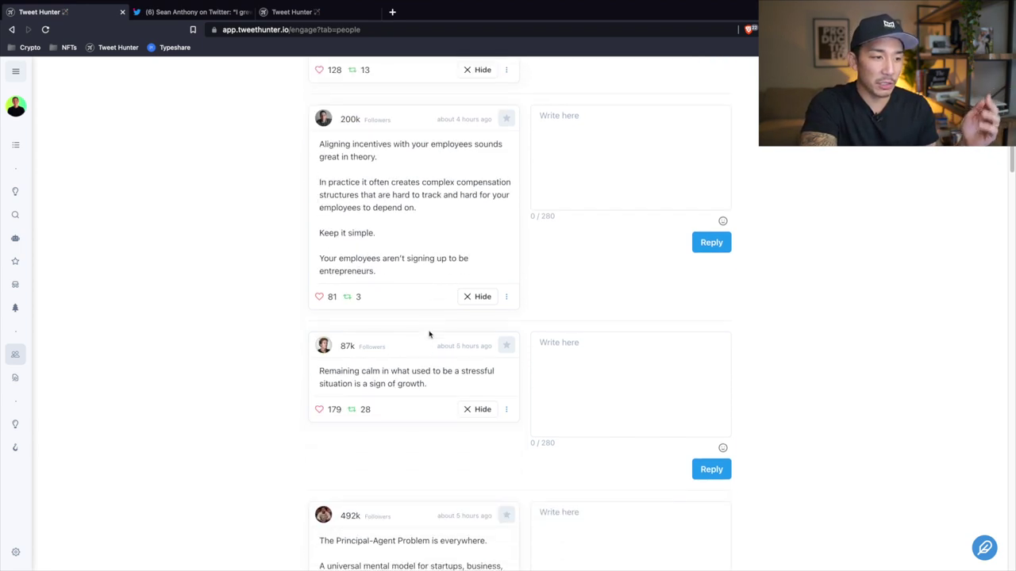
scroll(415, 360, "down", 3)
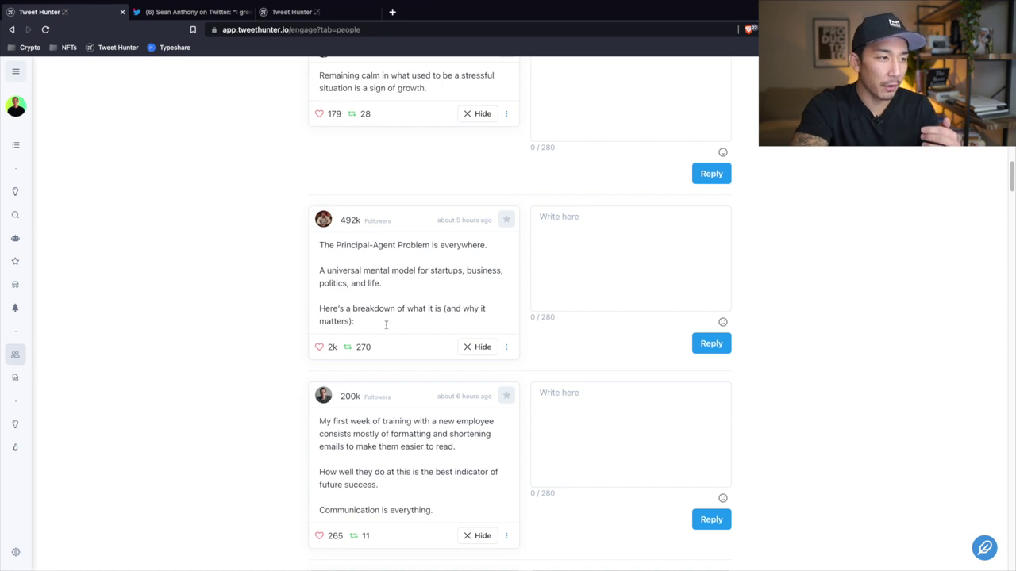
scroll(394, 337, "down", 3)
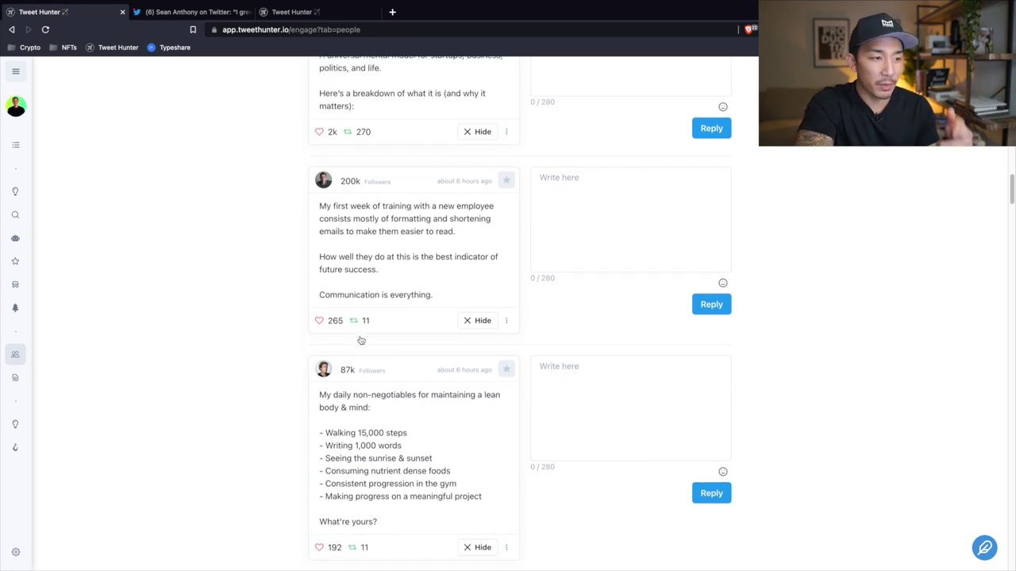
scroll(360, 341, "down", 1)
scroll(358, 353, "down", 1)
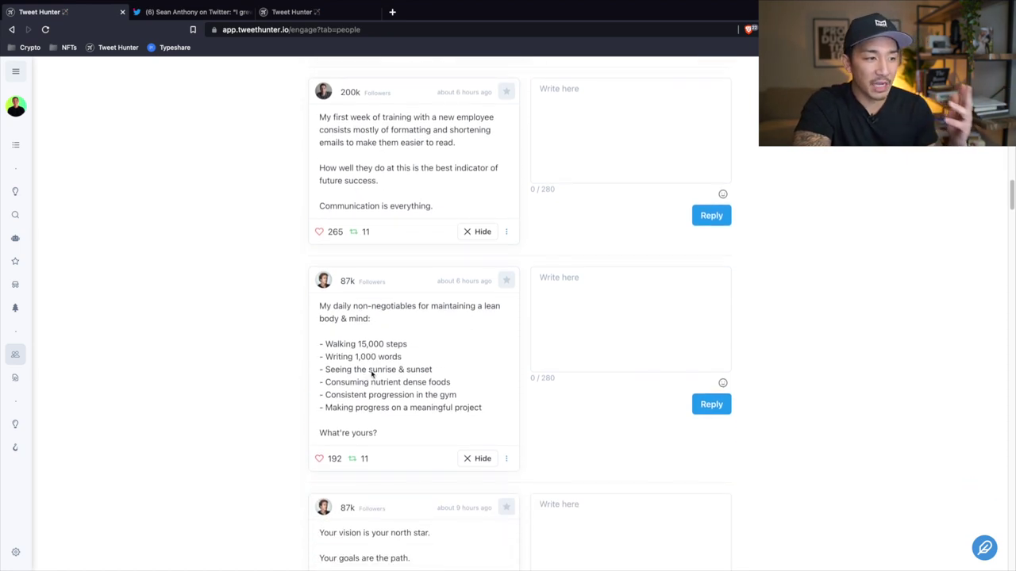
scroll(468, 381, "down", 1)
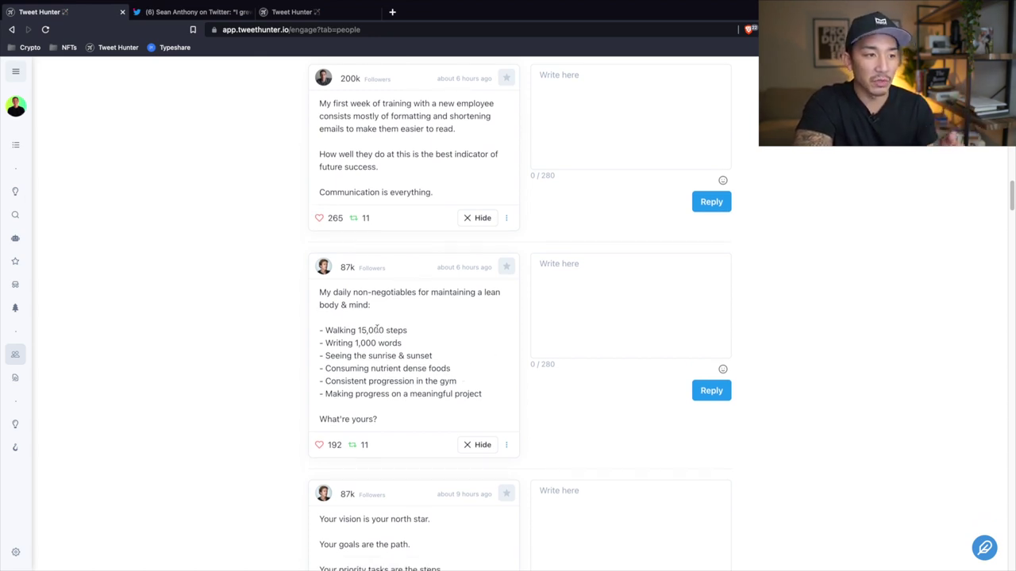
scroll(378, 328, "down", 2)
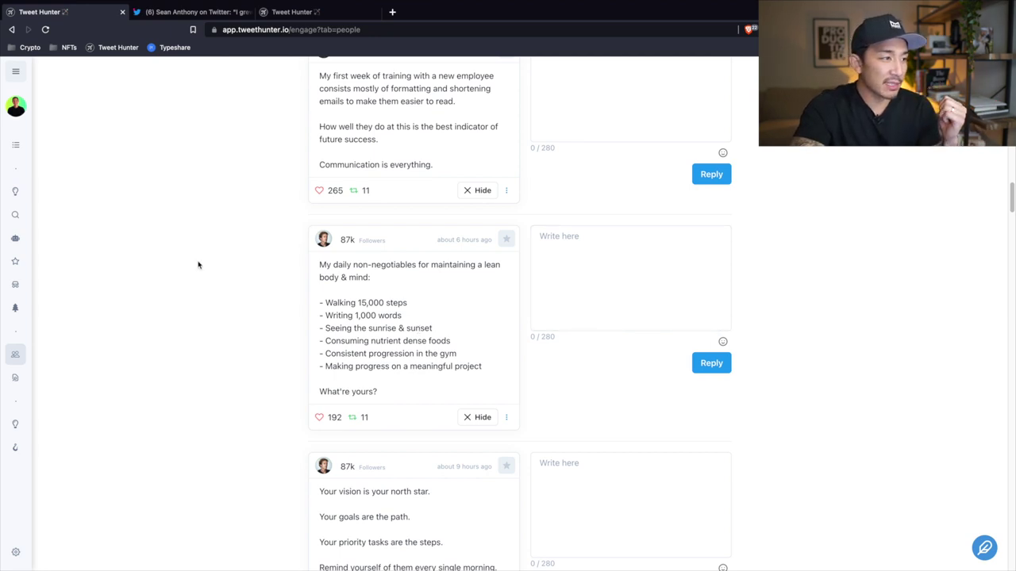
Open Staff Picks filtered to the 'make money online' category
mouse_move(20, 264)
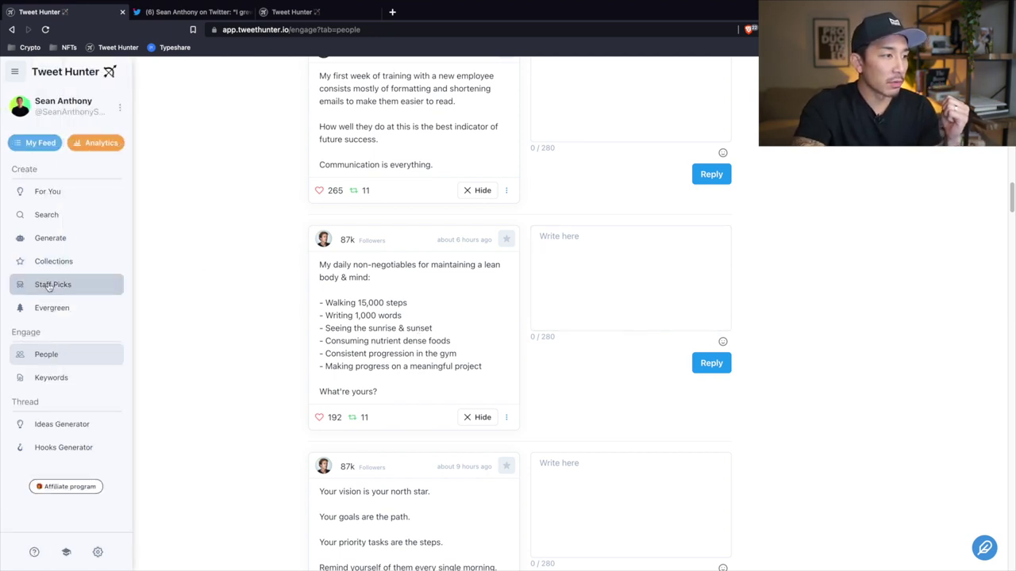
left_click(48, 287)
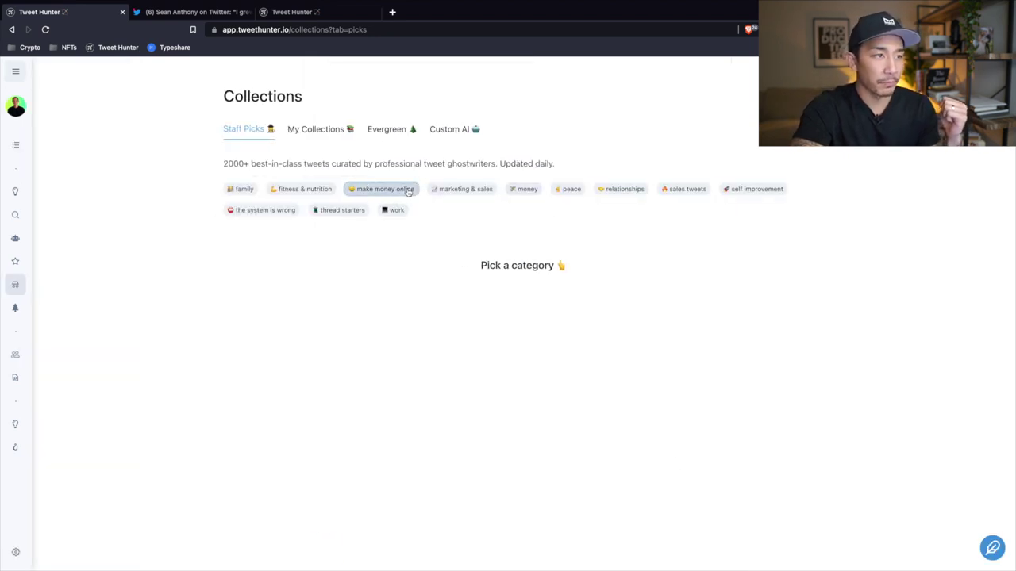
left_click(393, 189)
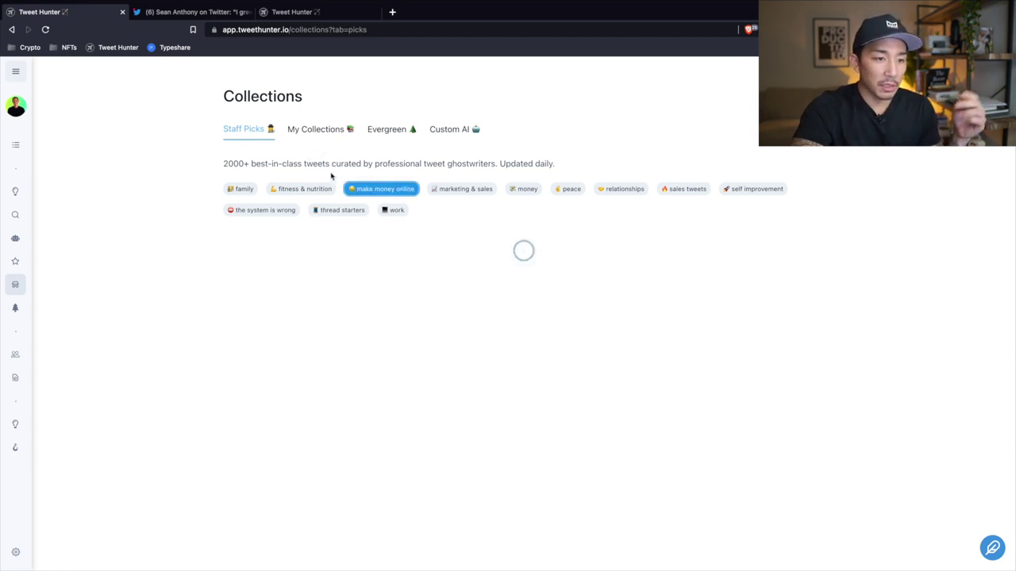
Browse the results and open the options menu on the $10,000/mo tweet
scroll(601, 429, "down", 1)
scroll(601, 430, "down", 1)
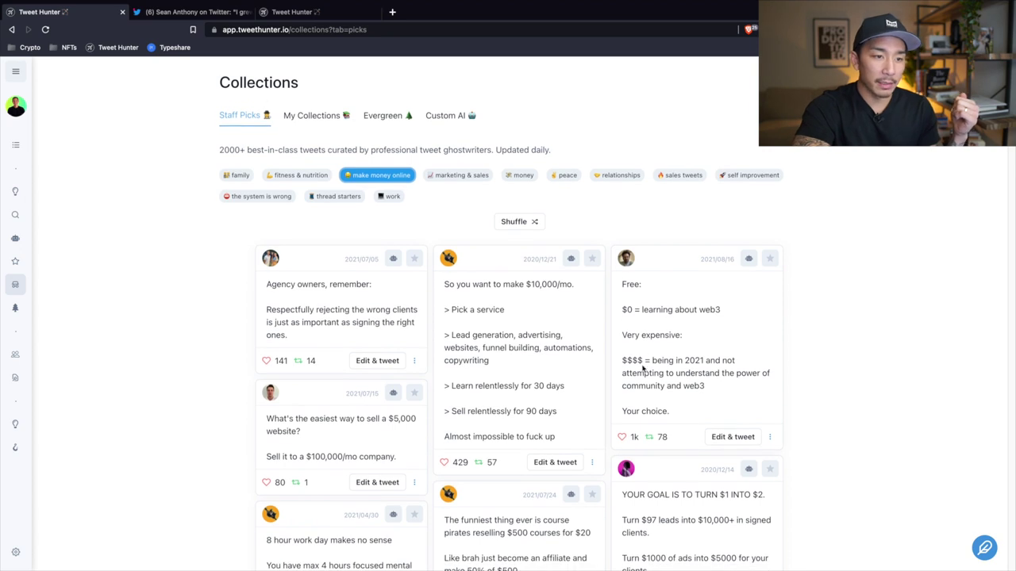
scroll(627, 447, "down", 1)
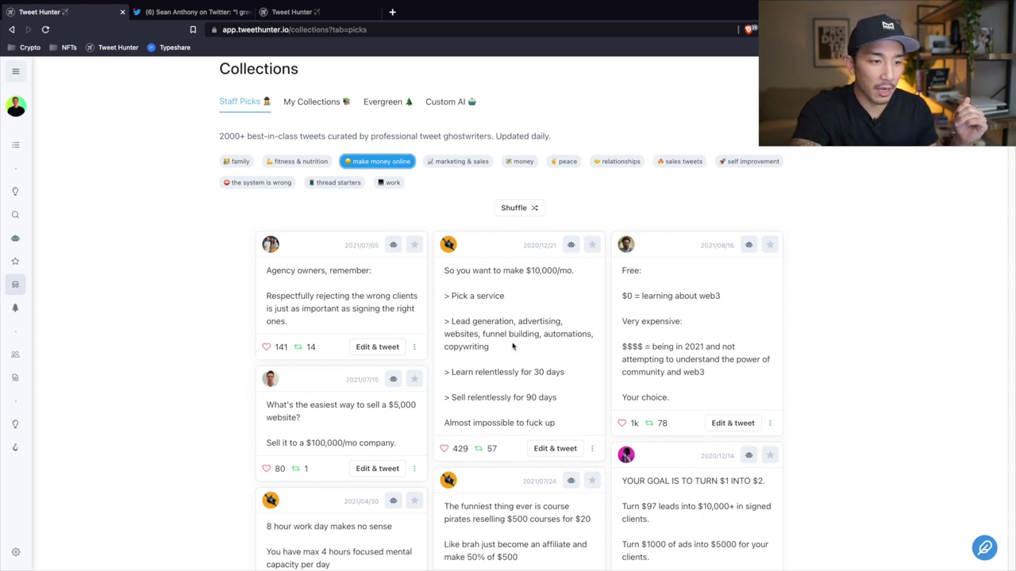
scroll(548, 424, "down", 5)
scroll(515, 310, "up", 5)
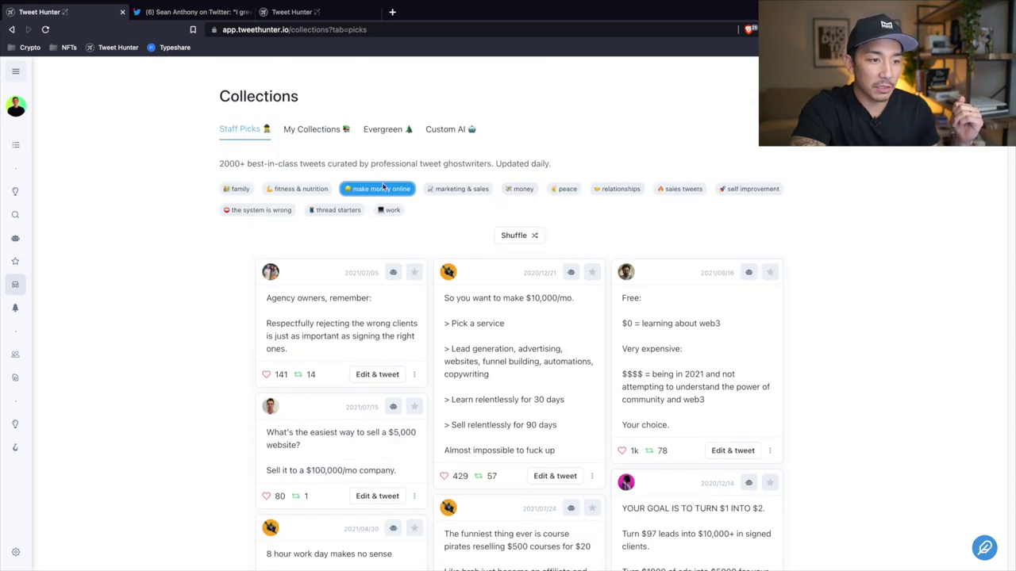
left_click(591, 477)
scroll(593, 476, "down", 1)
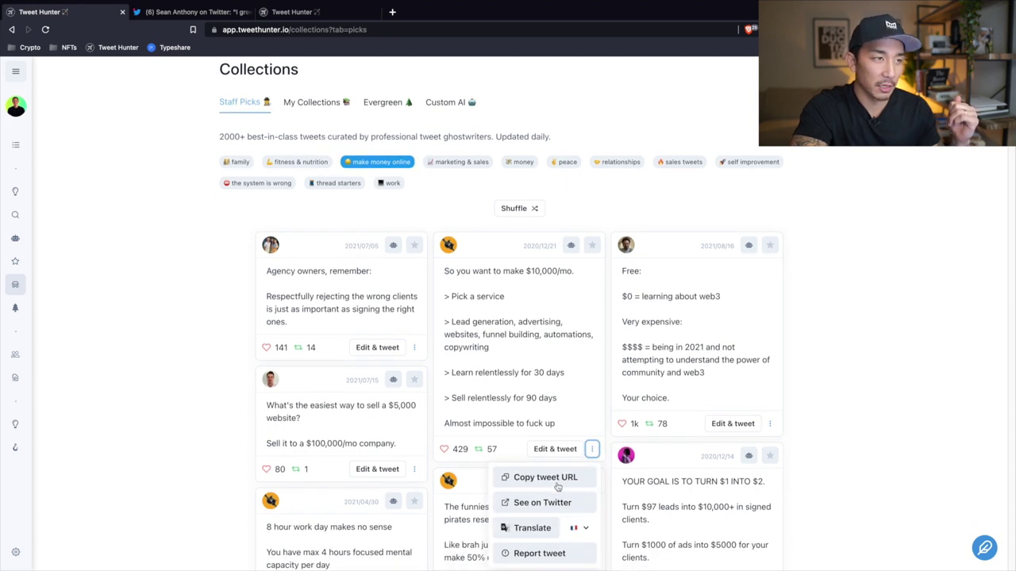
Open the $10,000/mo tweet on Twitter, then go back to the Tweet Hunter collections tab
left_click(551, 504)
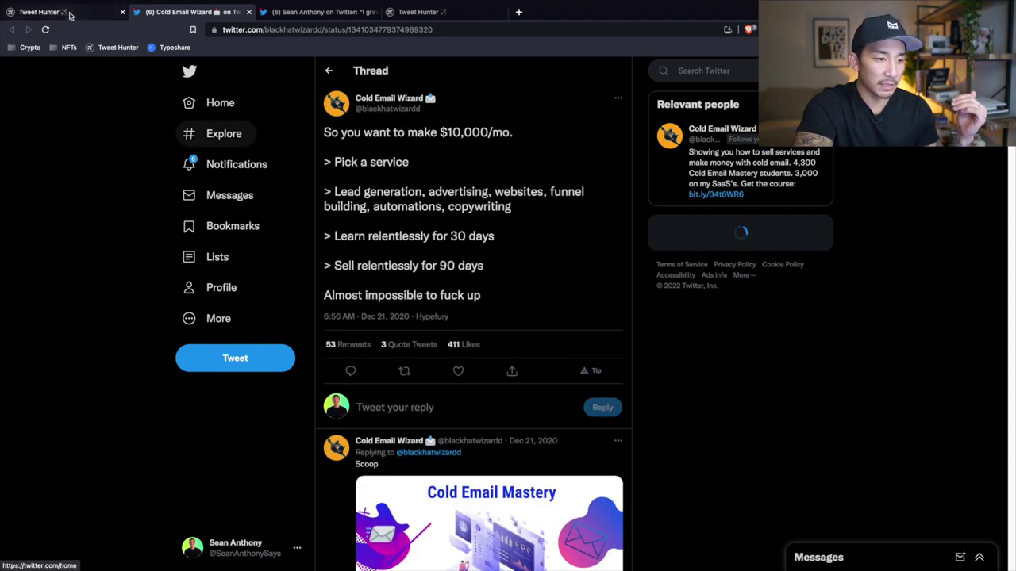
key("ctrl+shift+Tab")
Load the 'Pick a skill' staff pick into the composer with its 'Inspired by' credit and select the text
scroll(478, 413, "down", 3)
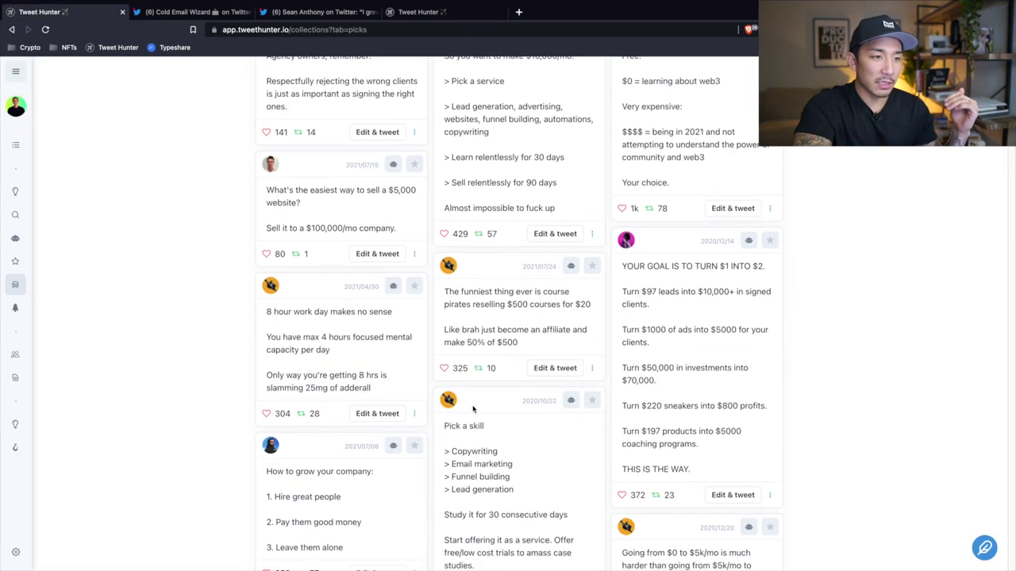
scroll(458, 269, "down", 3)
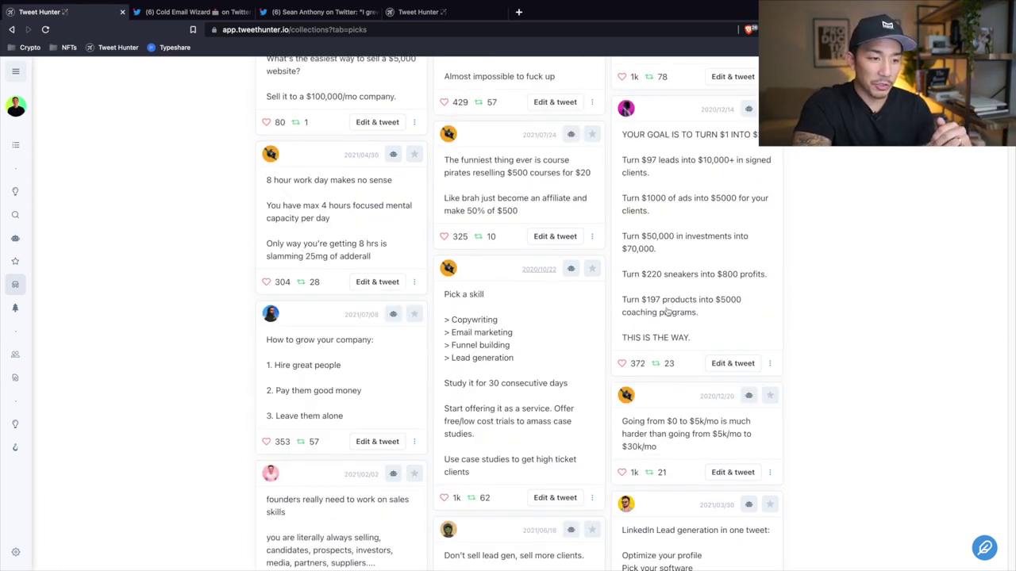
left_click(544, 496)
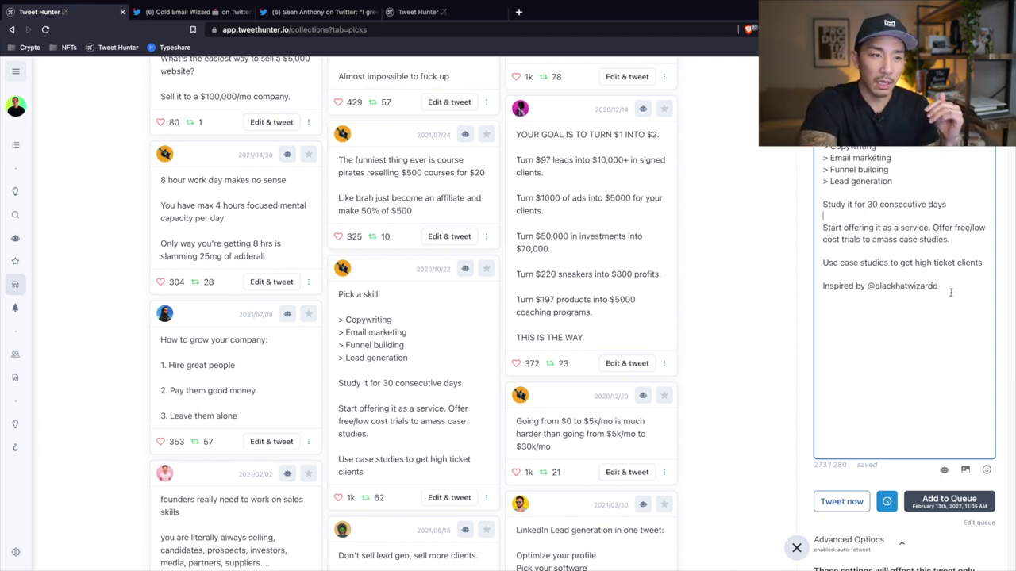
left_click_drag(953, 292, 831, 158)
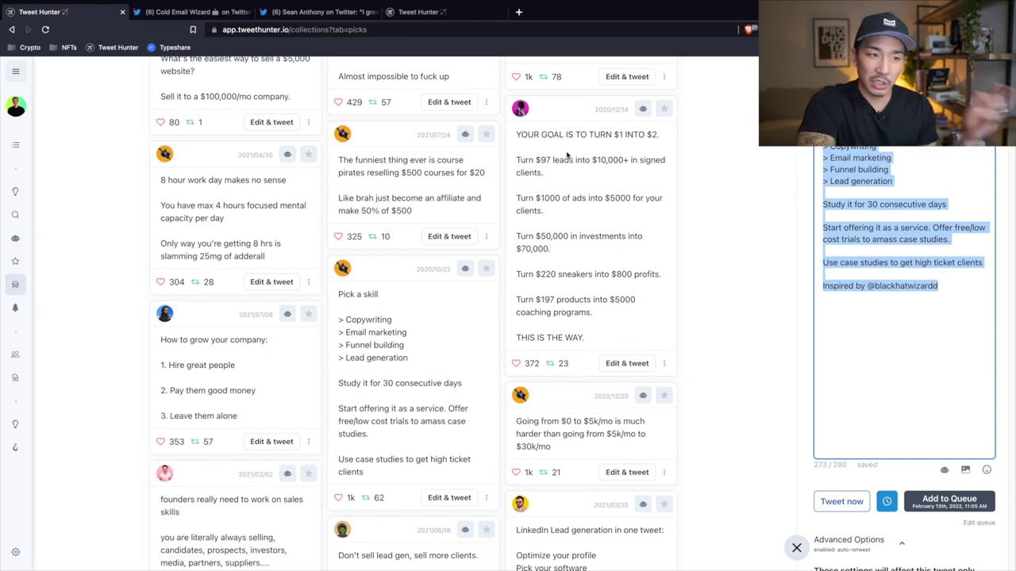
scroll(485, 269, "down", 3)
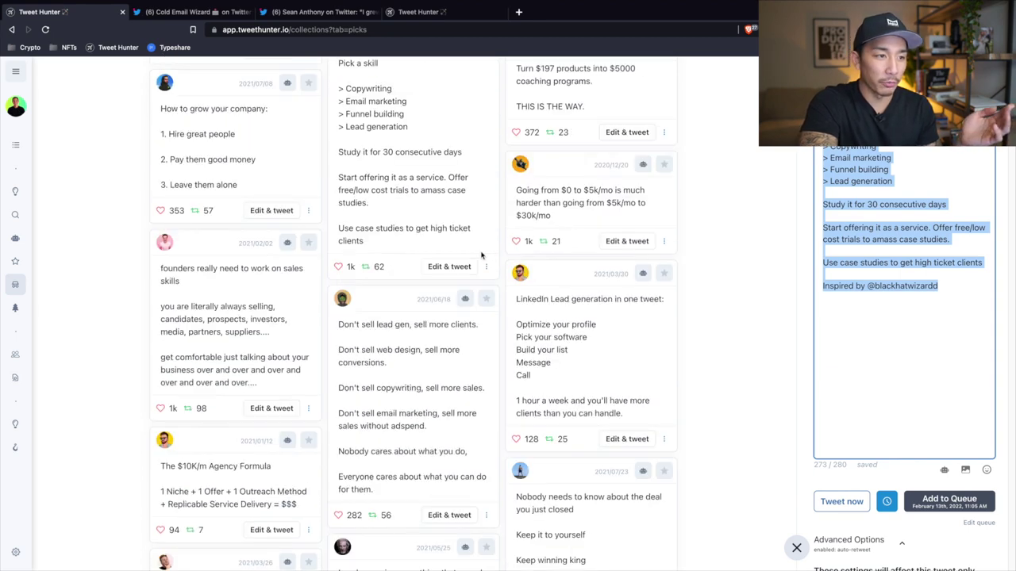
scroll(603, 411, "down", 10)
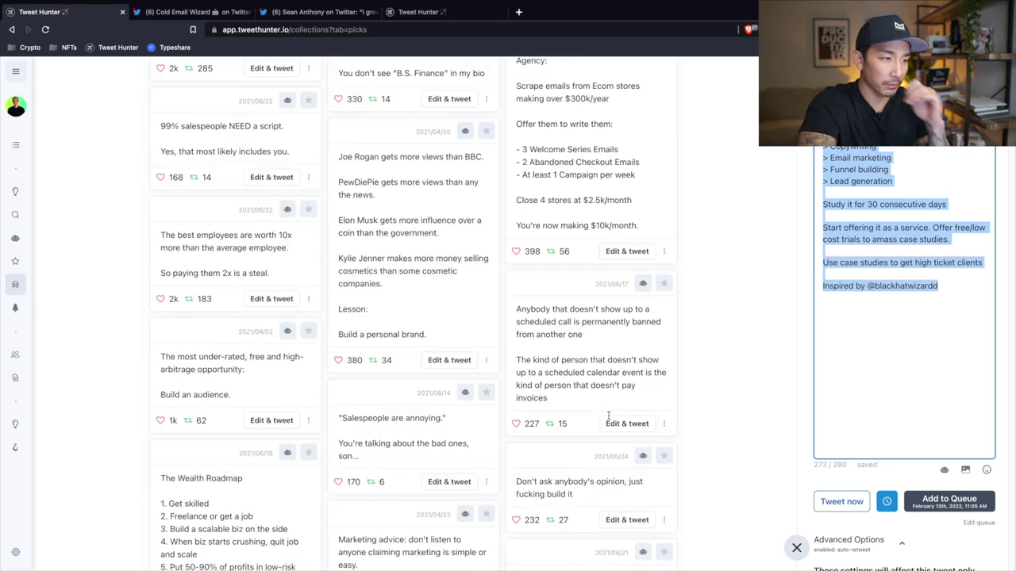
Trim the Thread Idea Generator topics to 'email marketing' only and generate ideas
scroll(524, 373, "up", 1)
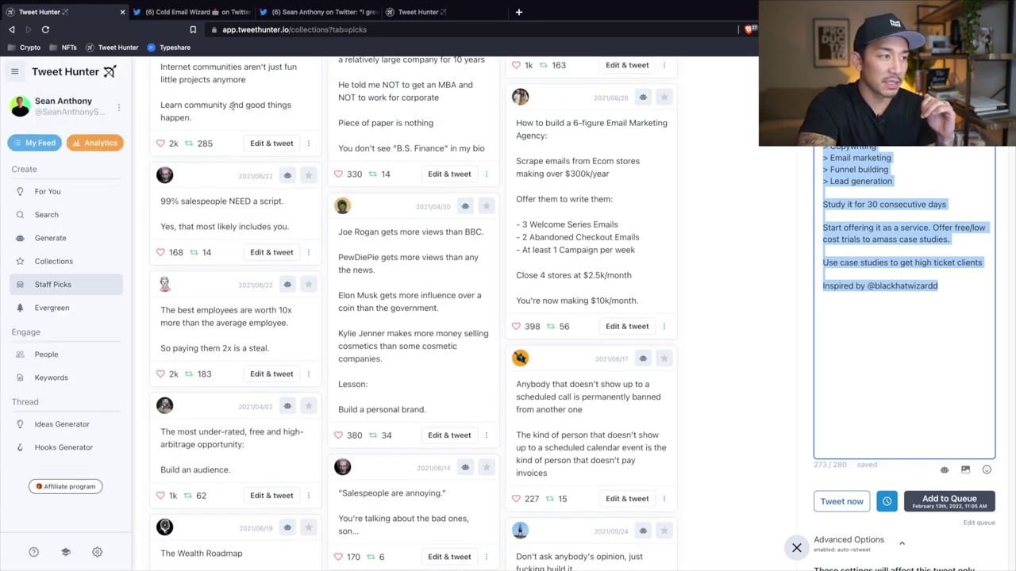
scroll(390, 119, "up", 15)
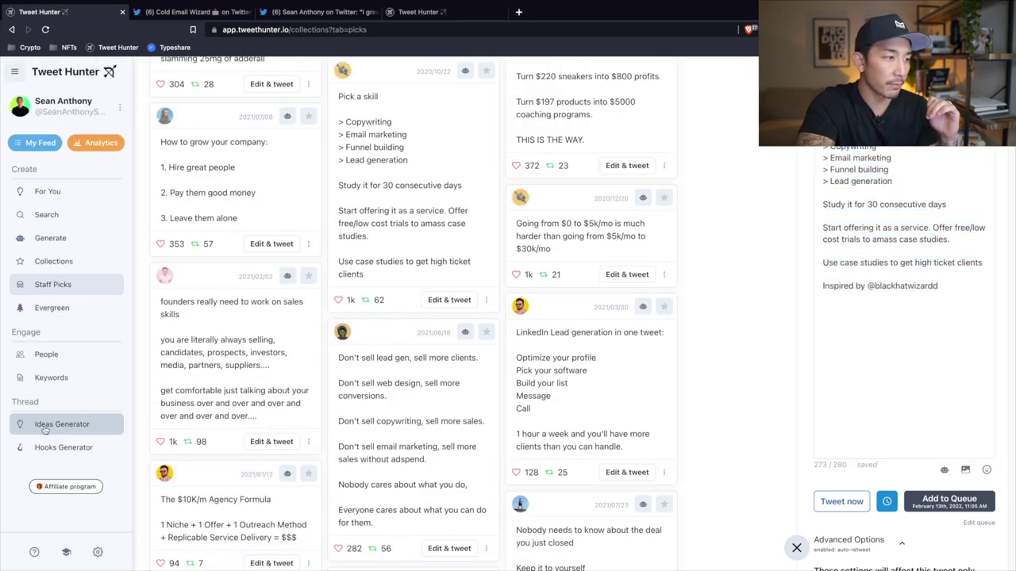
left_click(38, 422)
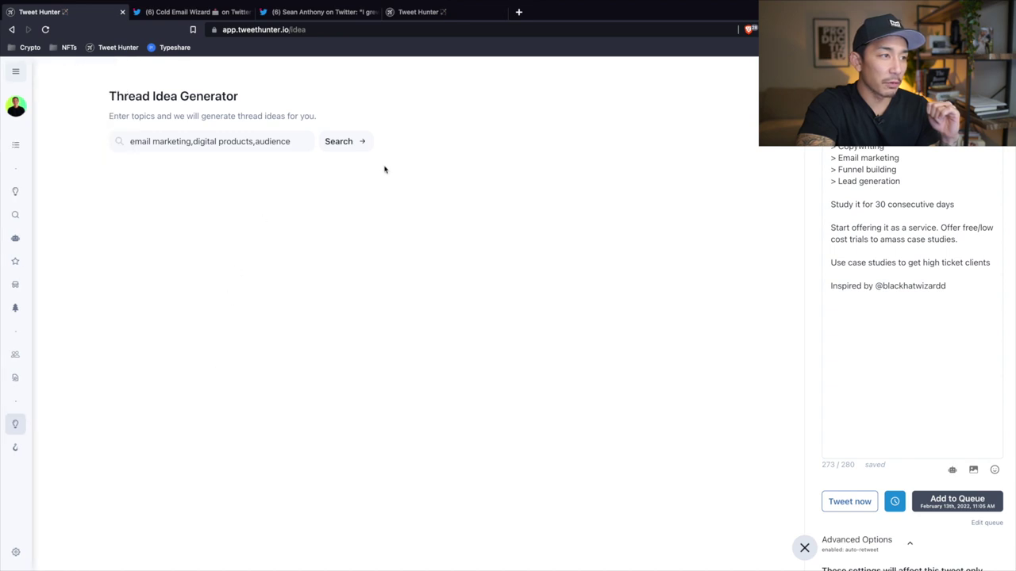
left_click_drag(191, 141, 430, 158)
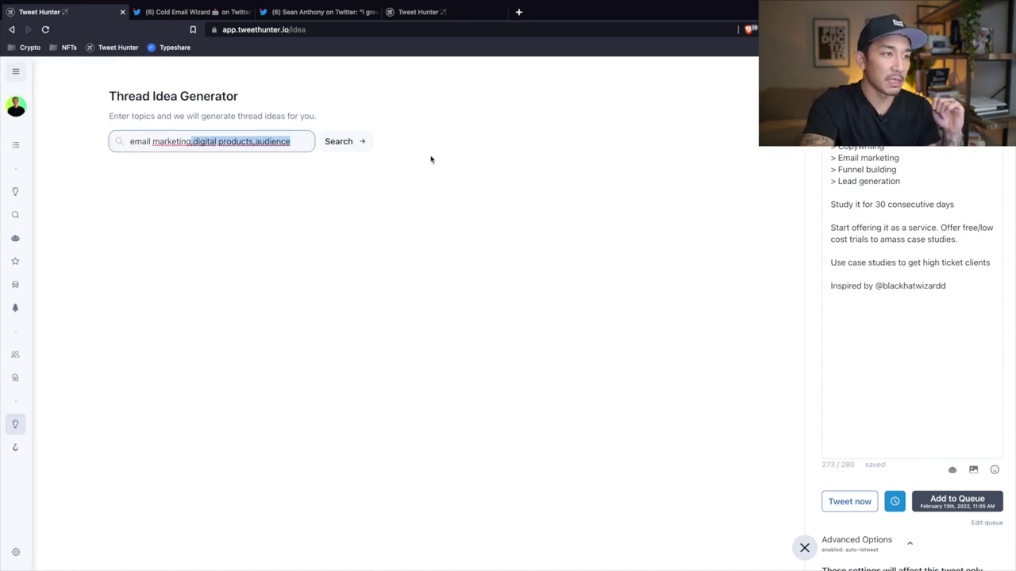
key("BackSpace")
key("Return")
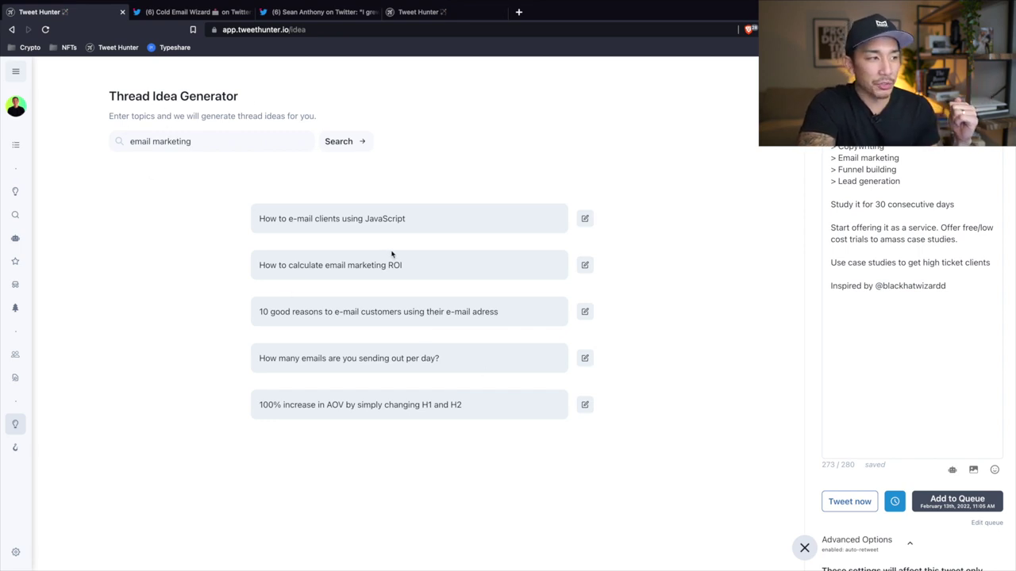
Return to Staff Picks and filter to the 'sales tweets' category
mouse_move(34, 327)
left_click(24, 284)
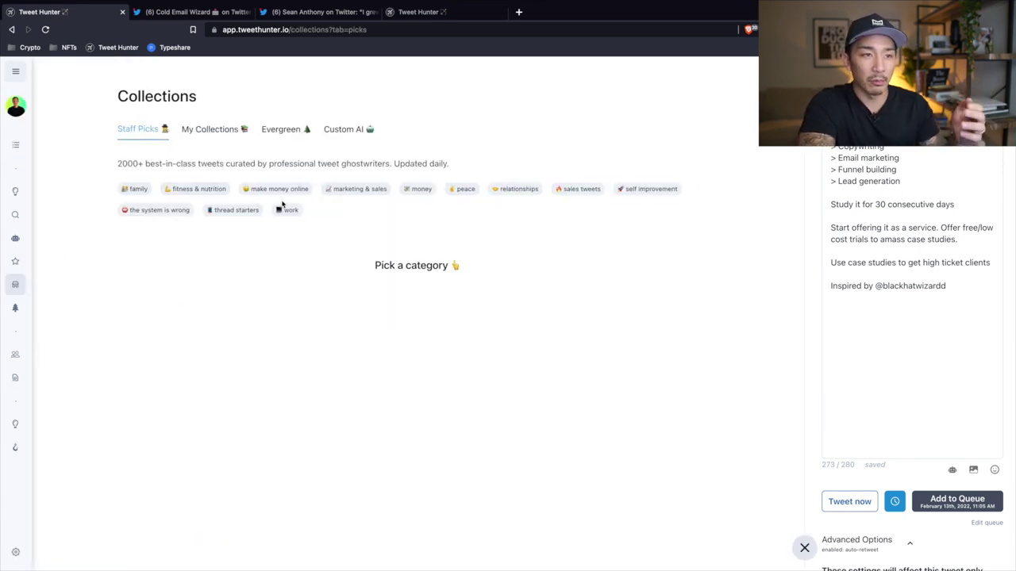
left_click(577, 190)
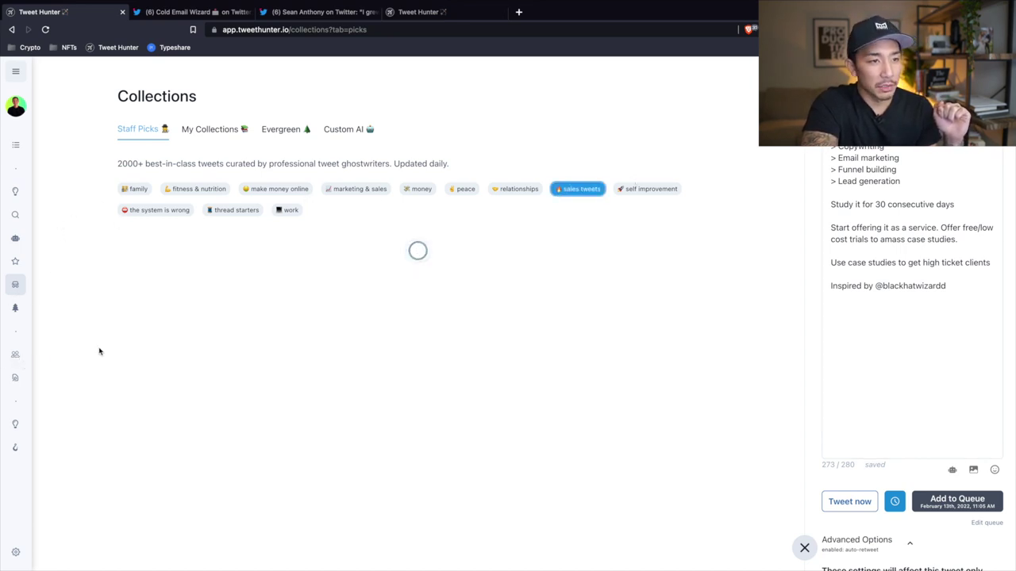
Browse the sales tweets picks, then reload the page
scroll(571, 339, "down", 5)
scroll(572, 339, "down", 1)
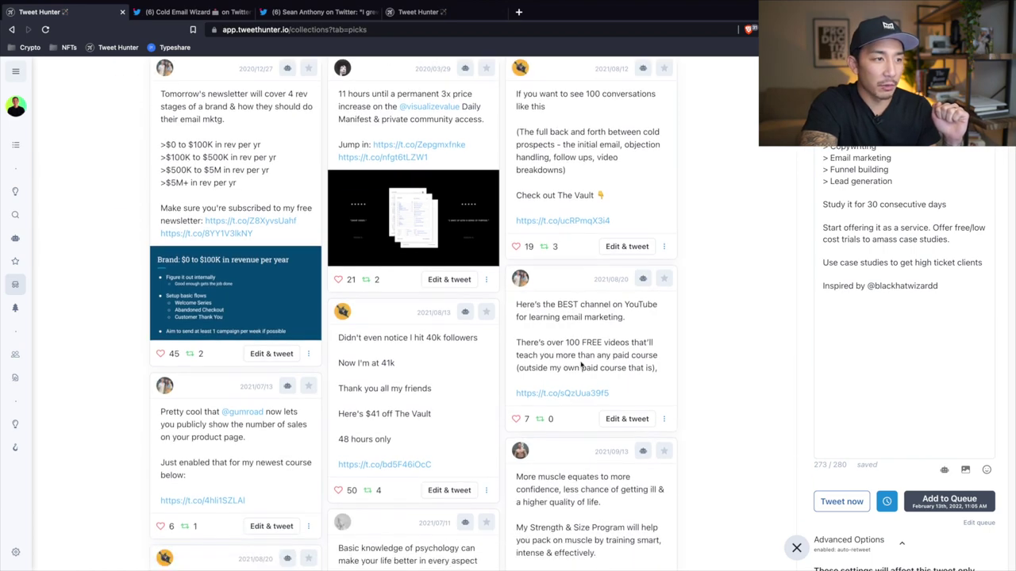
scroll(361, 309, "down", 8)
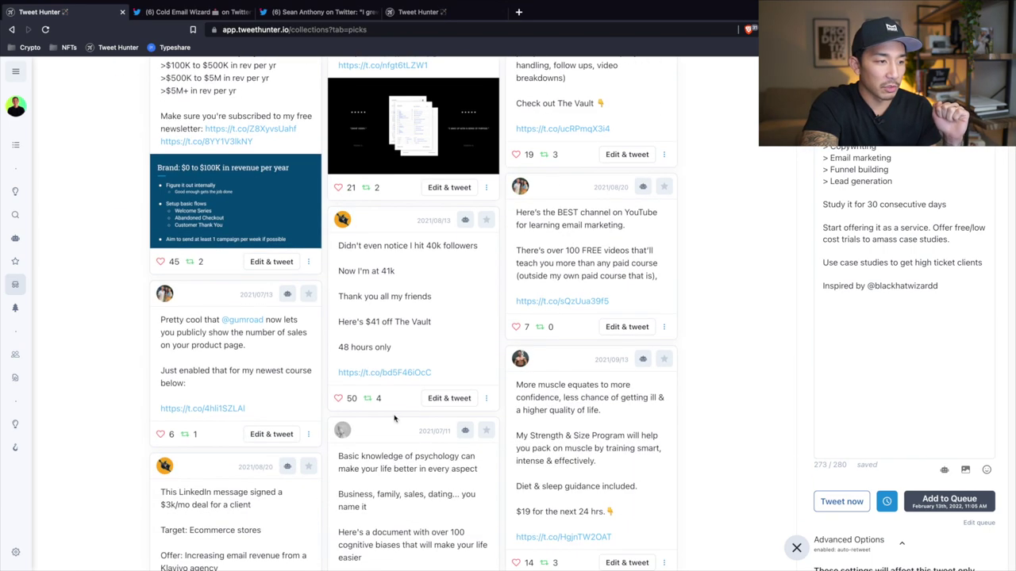
scroll(579, 505, "down", 10)
scroll(477, 429, "down", 3)
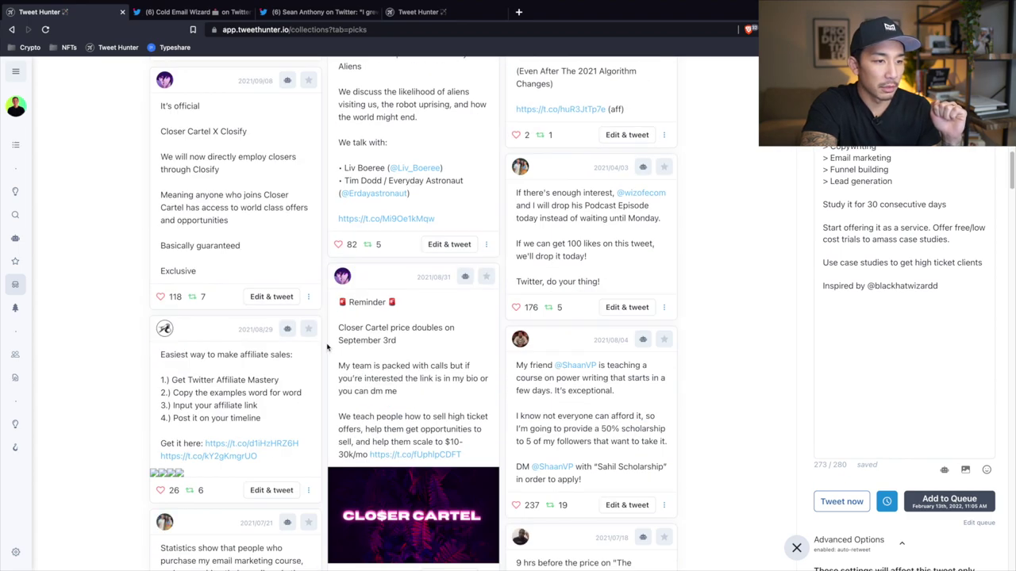
scroll(351, 366, "down", 9)
scroll(643, 404, "down", 5)
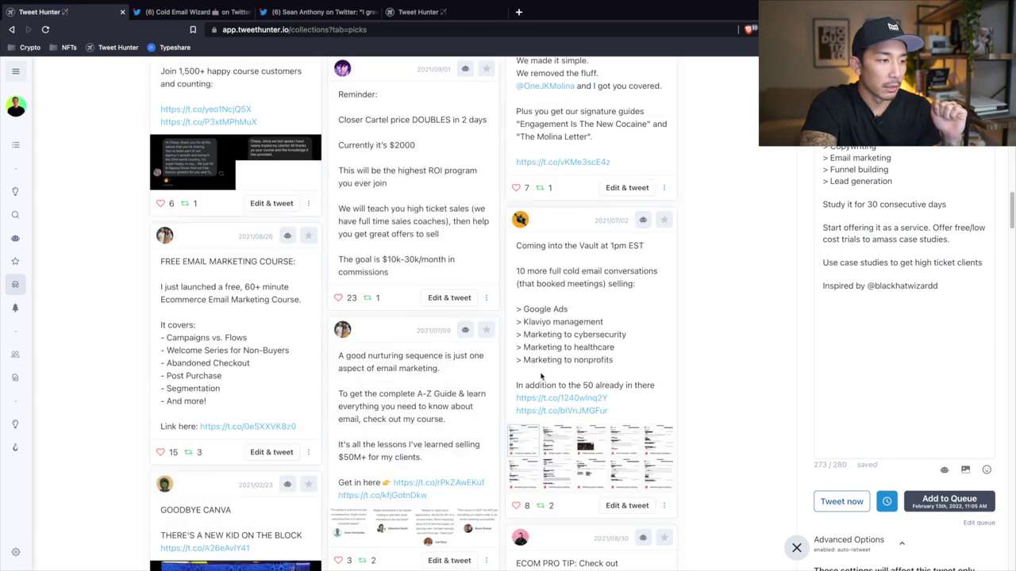
scroll(309, 323, "down", 10)
right_click(304, 319)
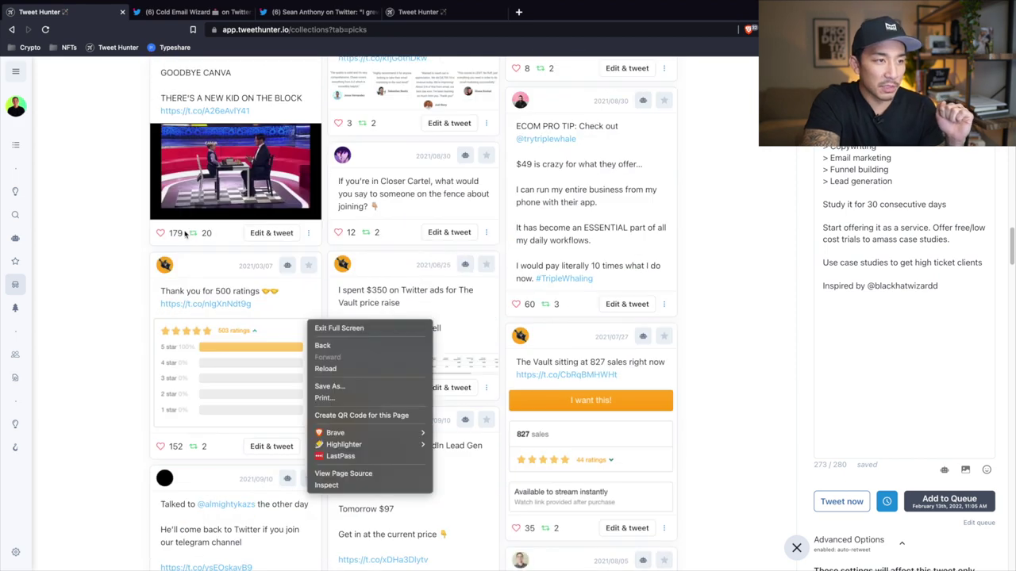
left_click(325, 369)
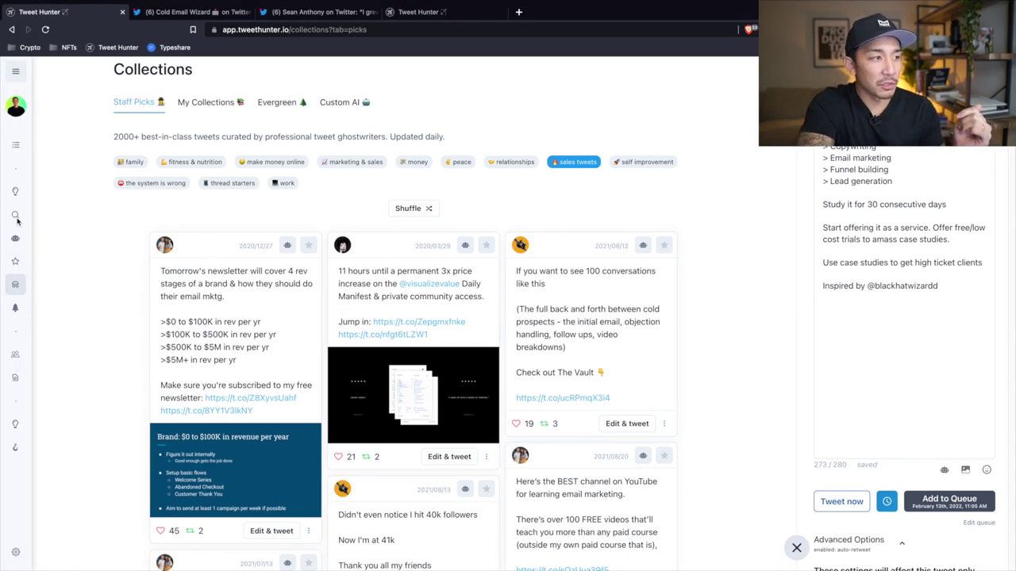
Search viral tweets on the 'crypto' topic and scroll through the result cards
left_click(51, 221)
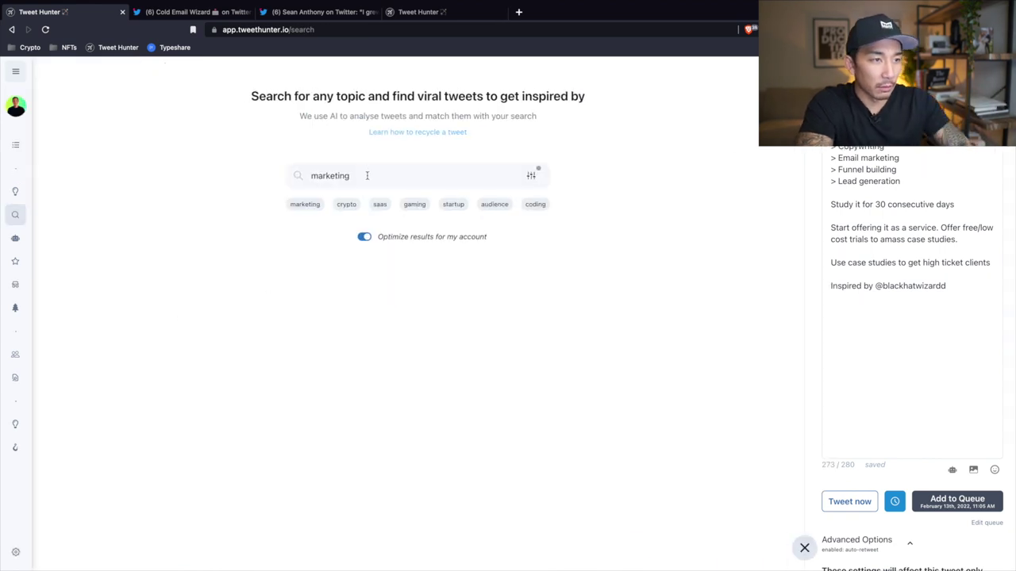
left_click(368, 176)
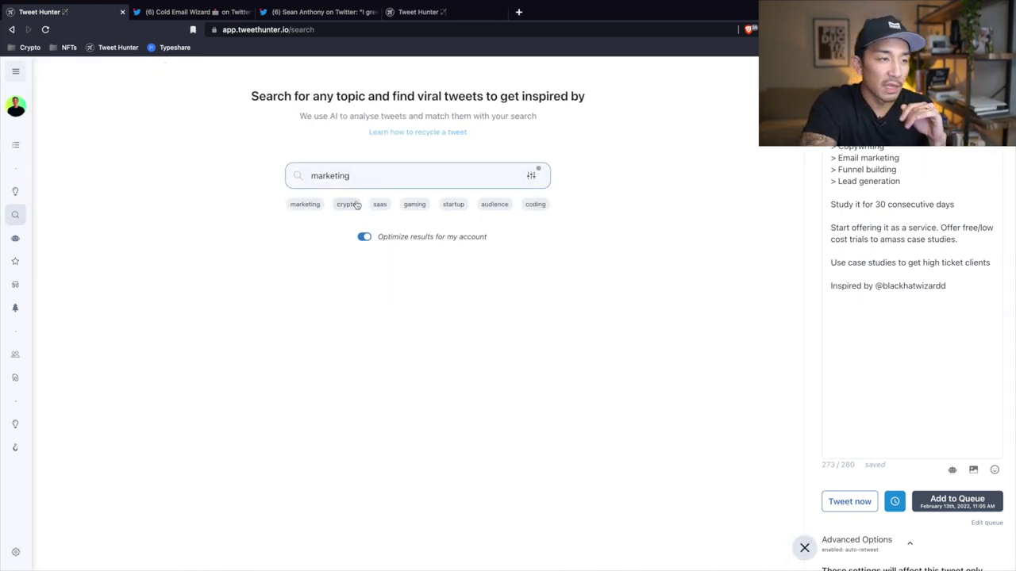
left_click(352, 205)
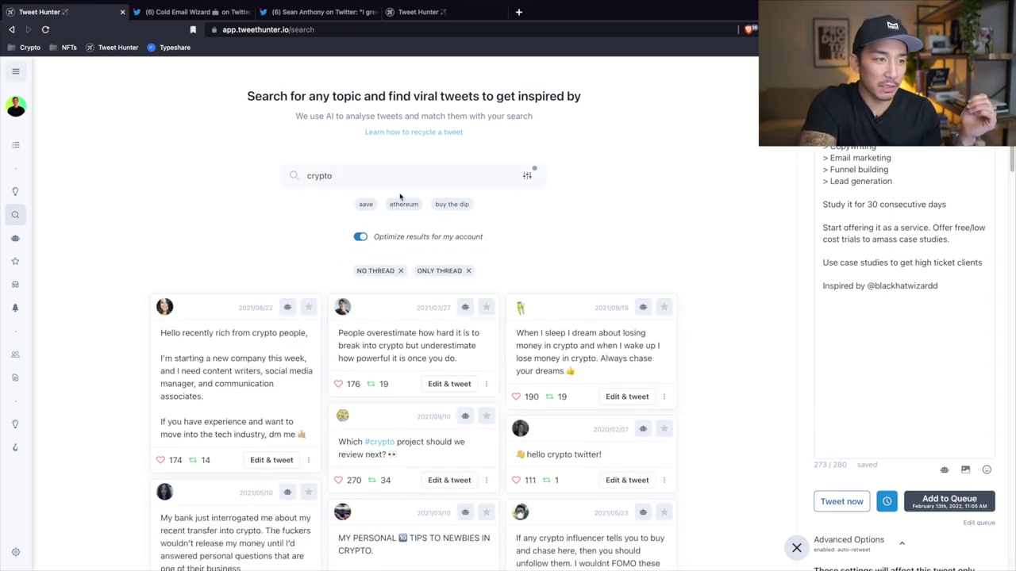
scroll(641, 302, "down", 3)
scroll(600, 339, "down", 1)
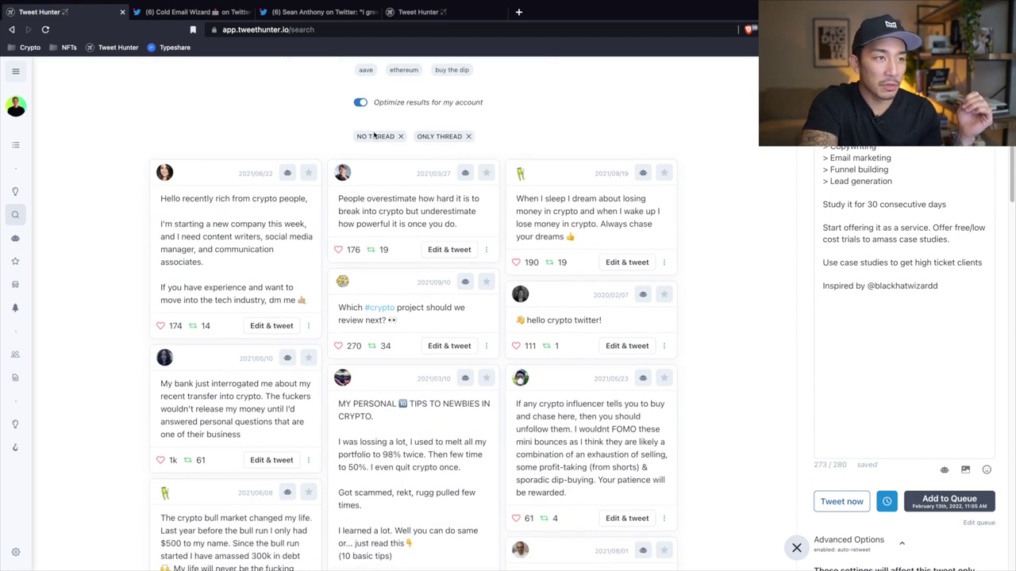
scroll(419, 159, "up", 2)
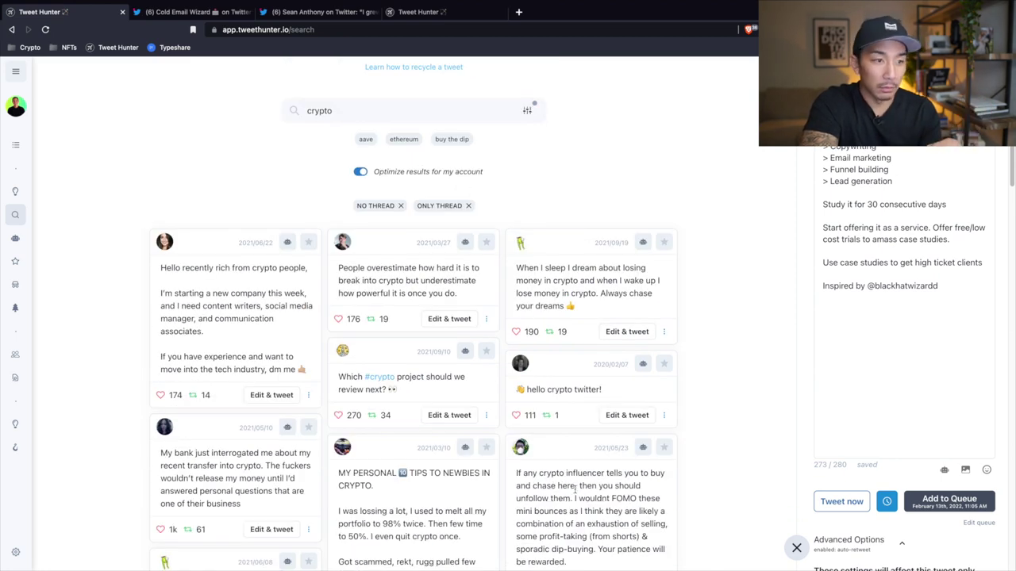
scroll(461, 475, "down", 4)
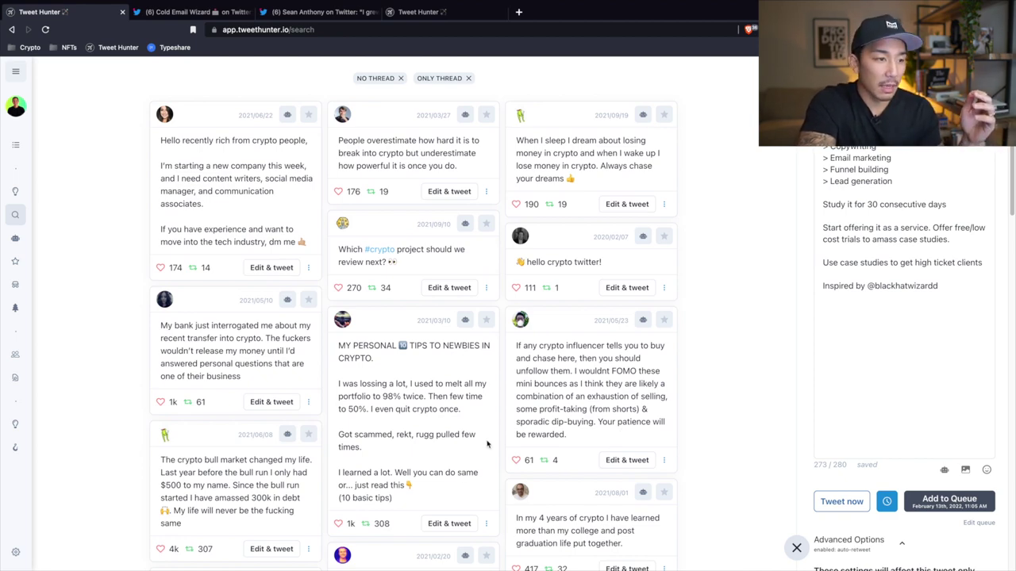
scroll(530, 449, "down", 7)
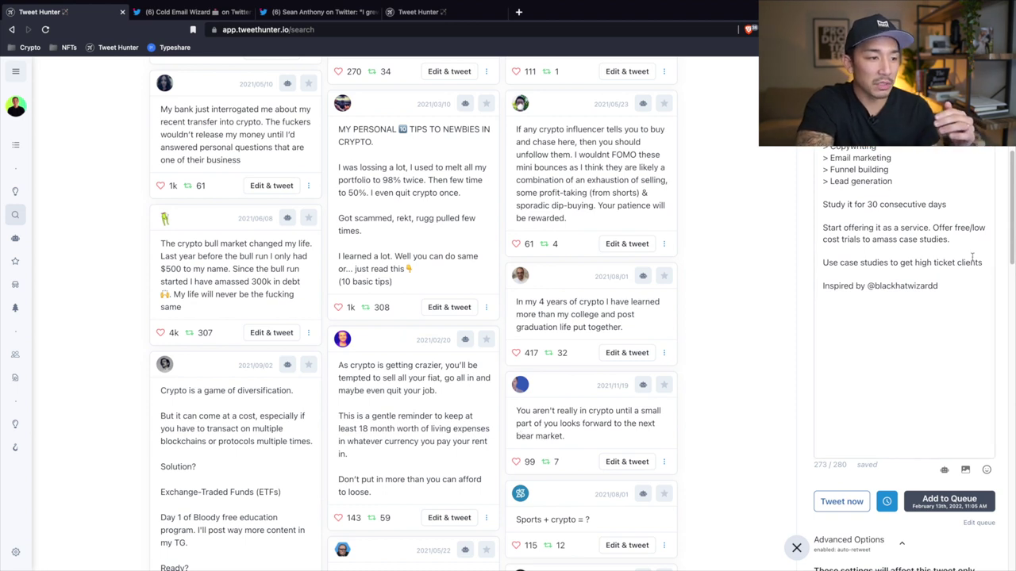
scroll(748, 336, "down", 1)
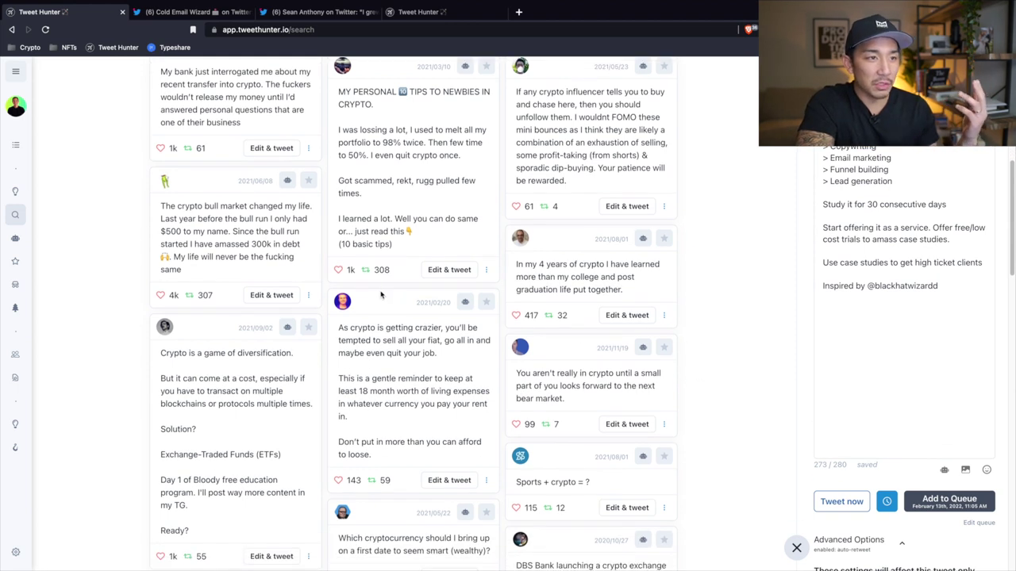
scroll(409, 296, "up", 3)
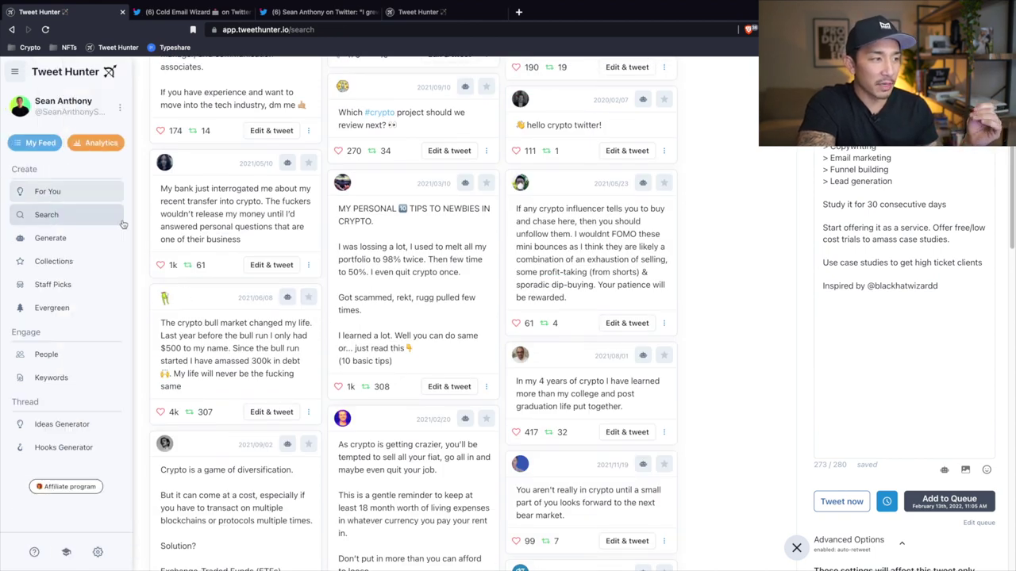
scroll(676, 246, "up", 2)
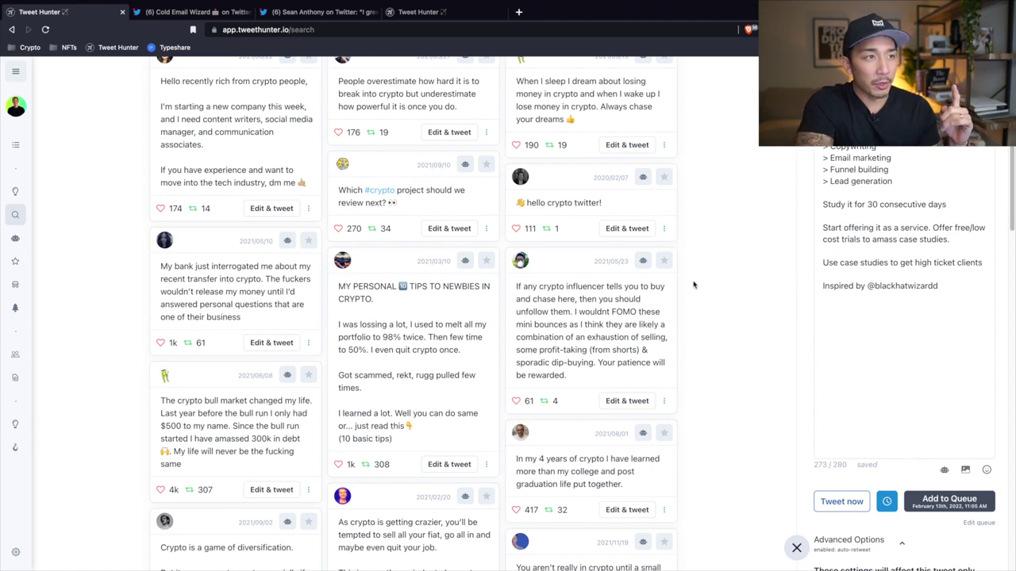
Open the Analytics dashboard on its 7-day stats (+375 followers, 227.3k impressions), leaving the date range unchanged
left_click(452, 12)
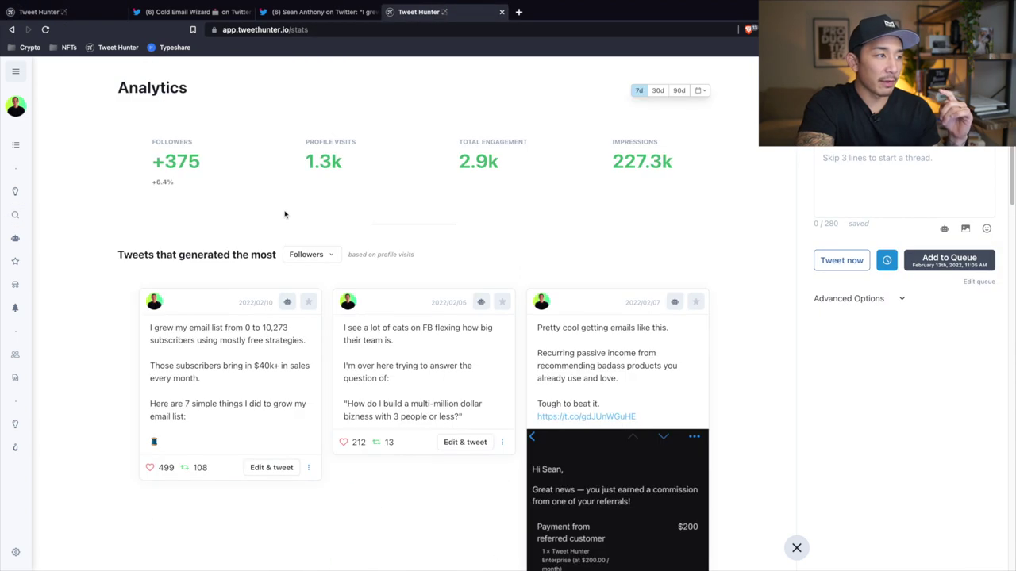
mouse_move(22, 144)
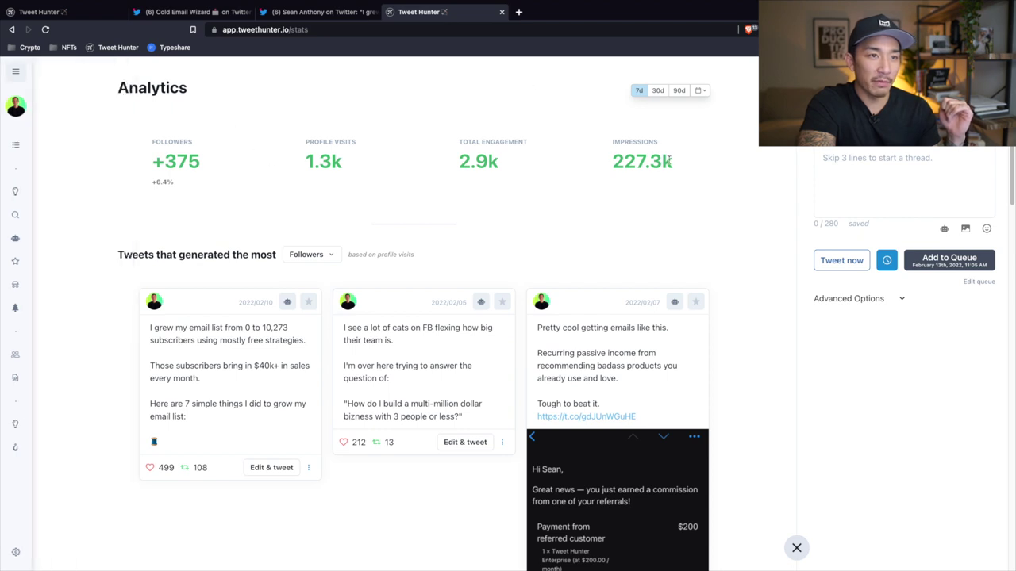
left_click(699, 91)
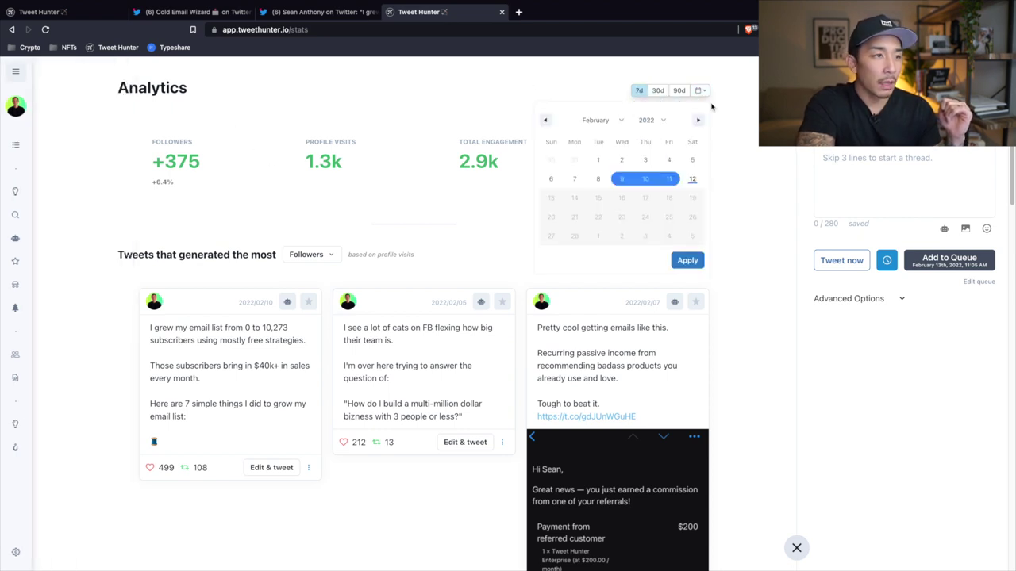
left_click(758, 184)
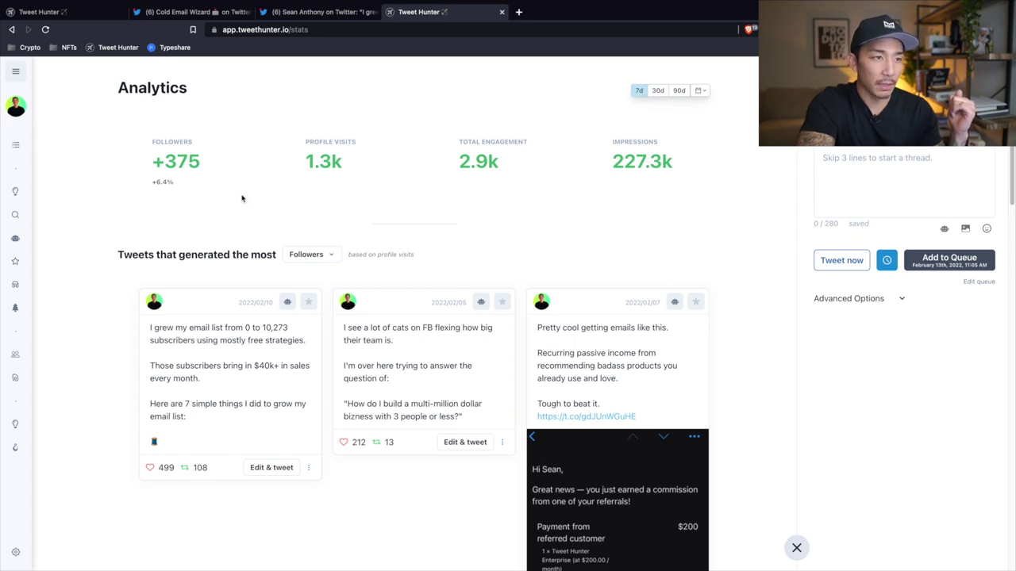
Scroll past the daily follower gain chart and top tweets to the Detailed tweet performance table
left_click_drag(769, 167, 136, 151)
scroll(403, 296, "down", 3)
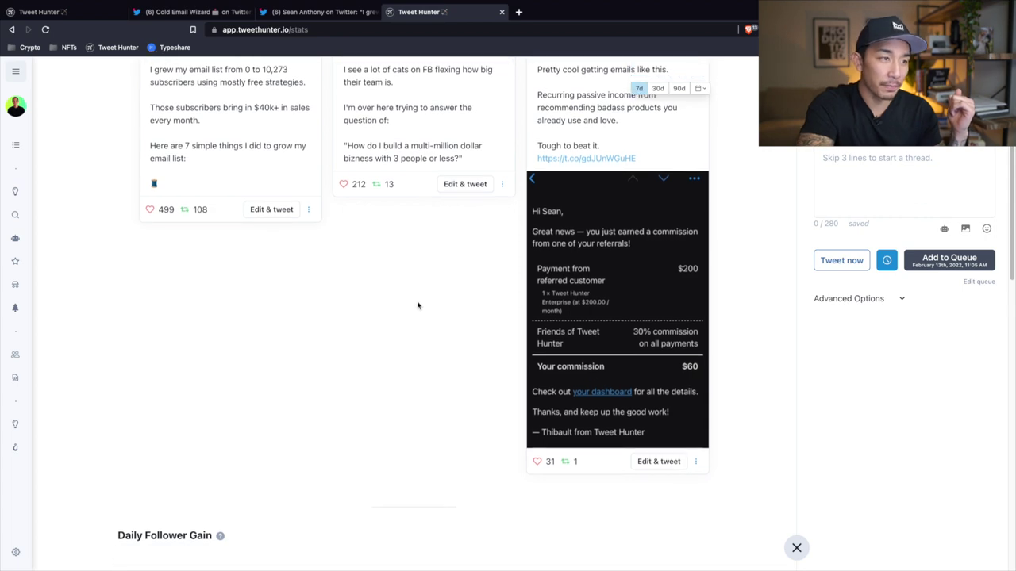
scroll(417, 306, "up", 3)
scroll(230, 254, "down", 6)
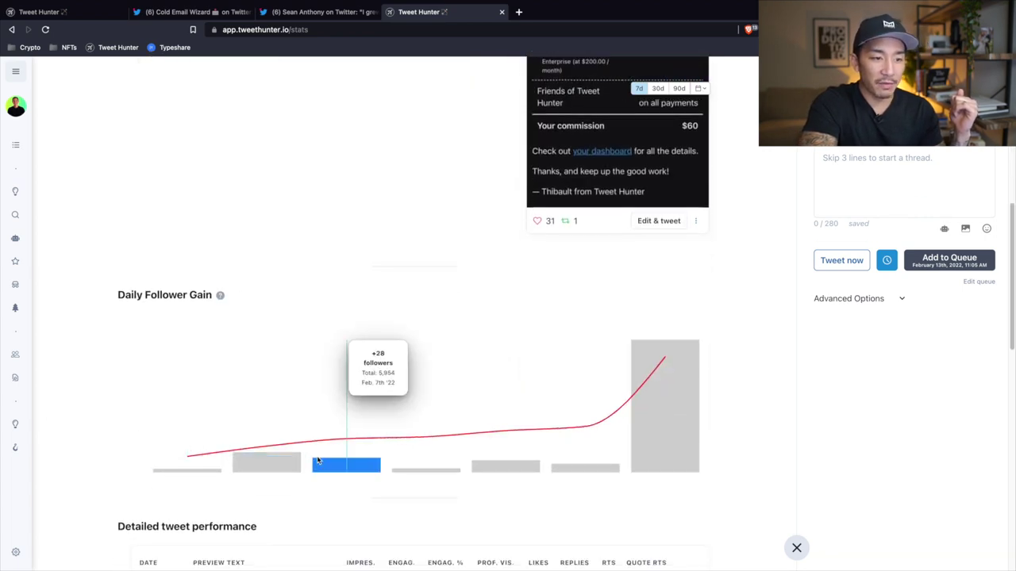
mouse_move(568, 468)
scroll(417, 249, "down", 4)
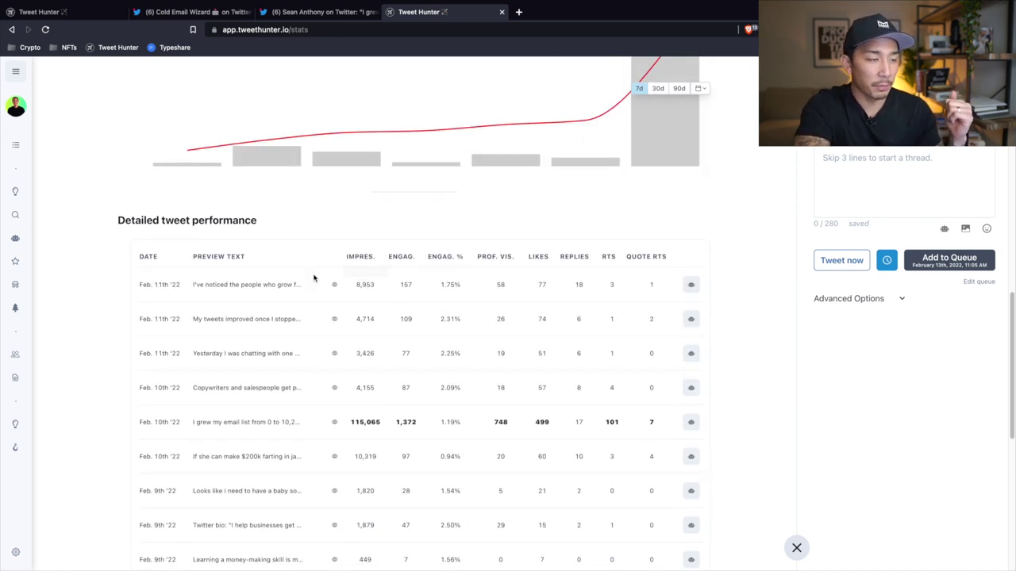
Sort the detailed tweet performance table by impressions, highest first, topped by the 115,065 email-list tweet
left_click(361, 258)
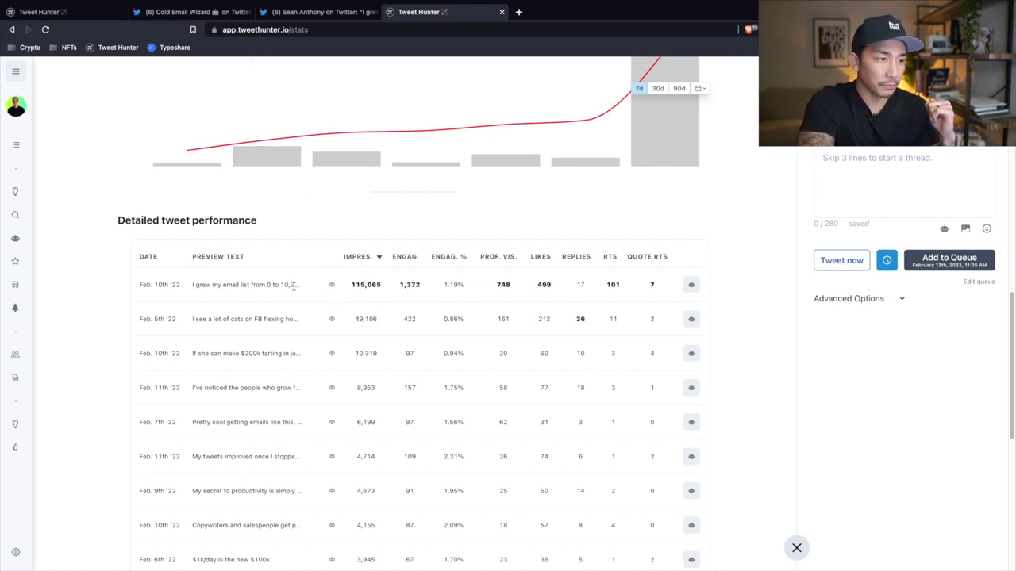
scroll(326, 309, "down", 1)
scroll(330, 340, "down", 2)
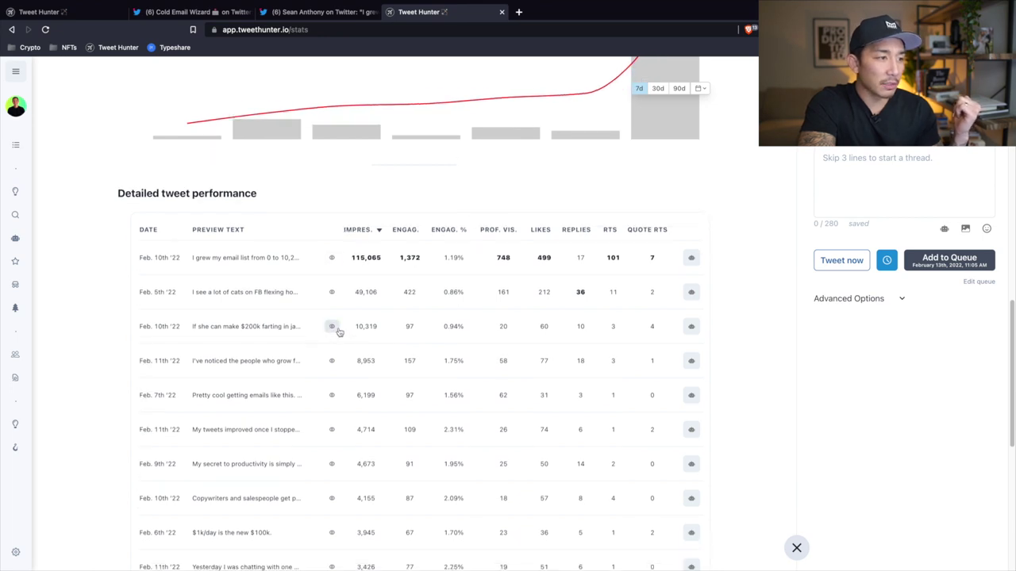
scroll(302, 313, "down", 5)
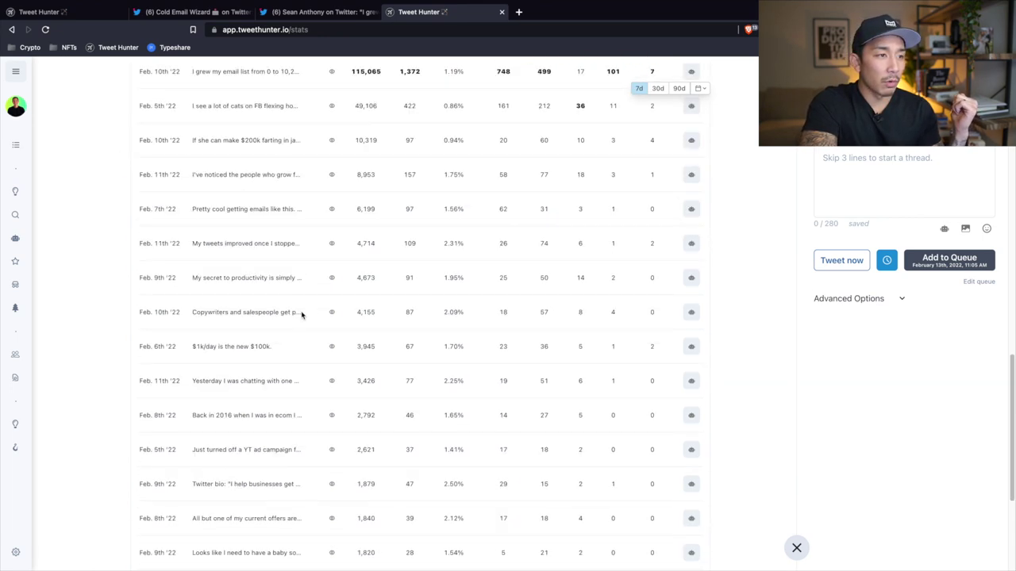
scroll(325, 342, "up", 2)
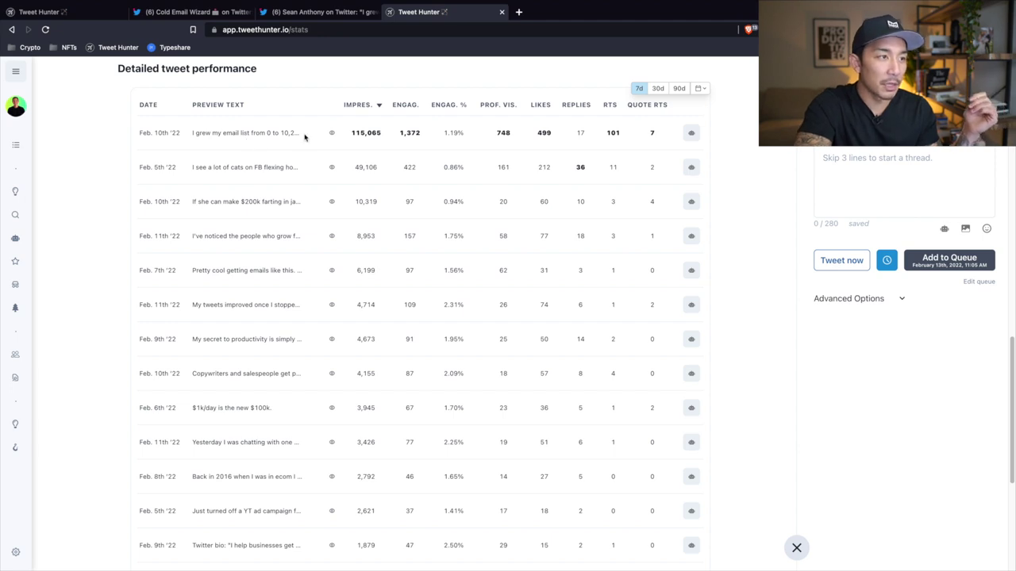
Preview the top-ranked tweets from the impressions-sorted table while scrolling through the list
mouse_move(334, 173)
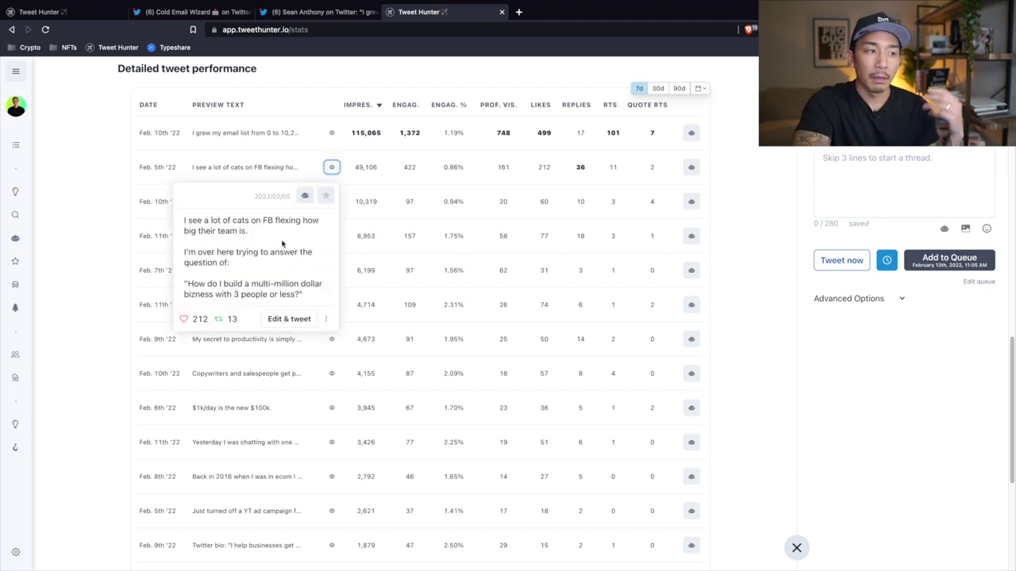
scroll(277, 267, "down", 1)
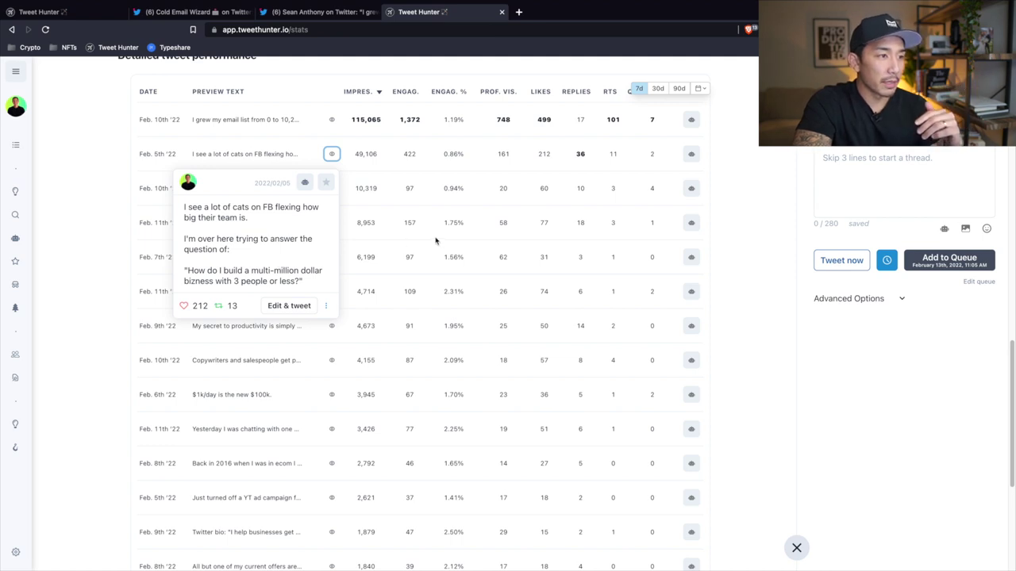
mouse_move(332, 194)
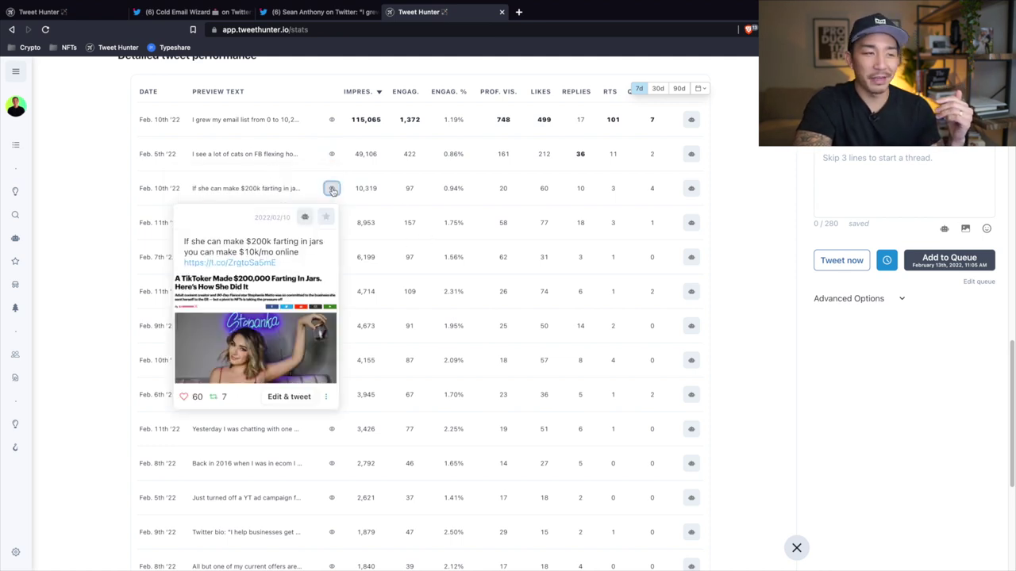
scroll(332, 193, "down", 1)
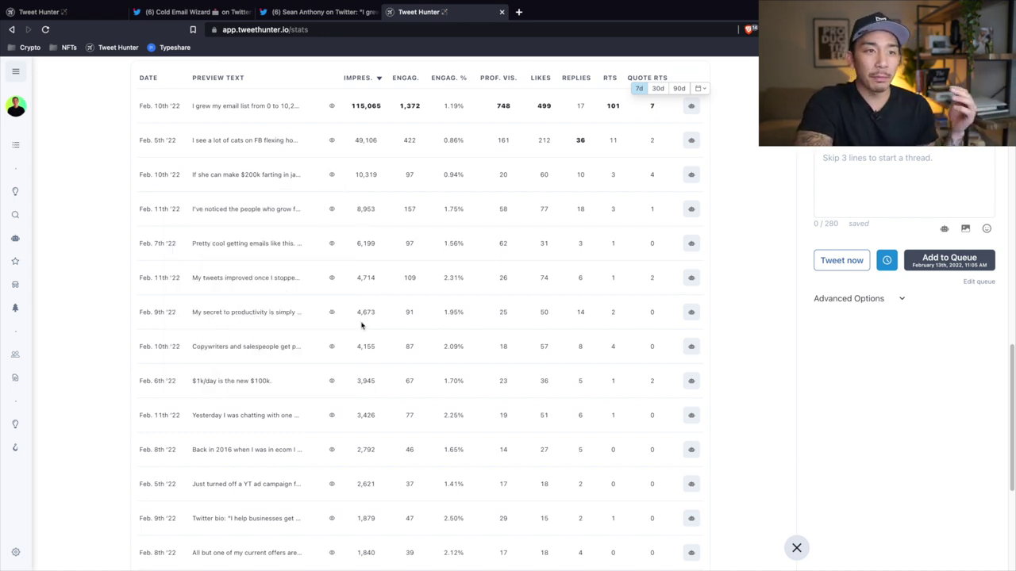
scroll(364, 318, "up", 1)
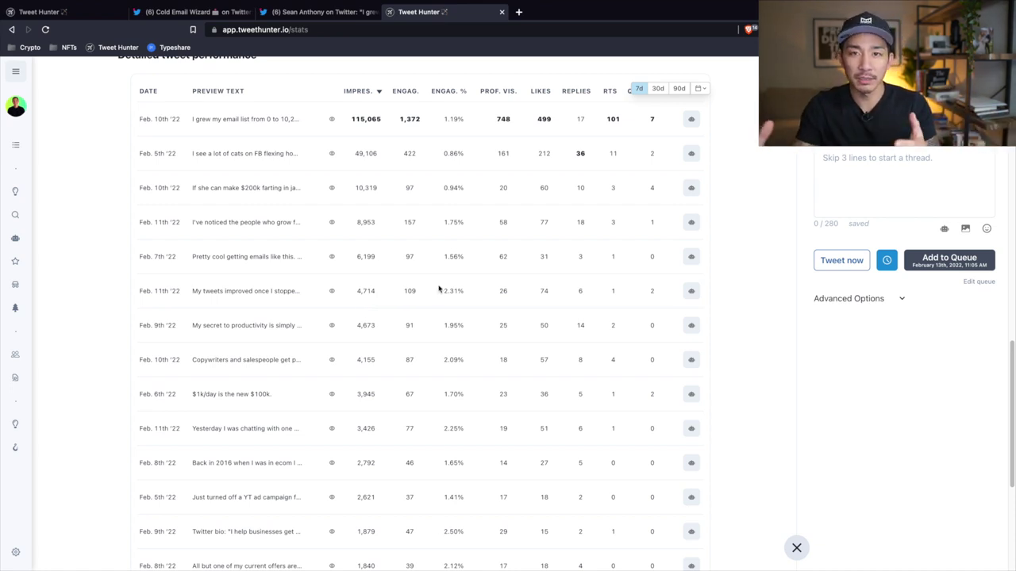
scroll(439, 290, "up", 2)
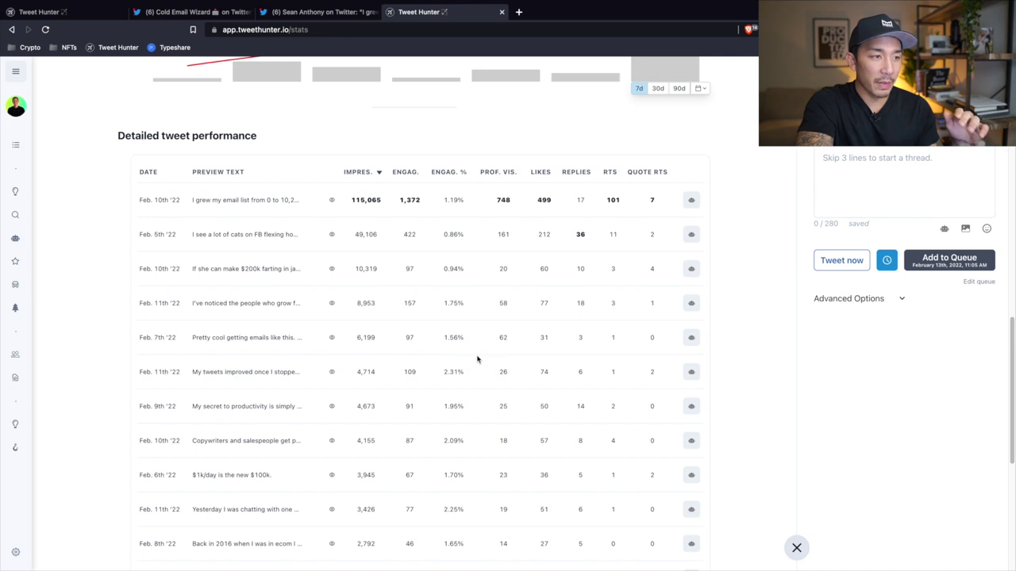
scroll(465, 357, "down", 5)
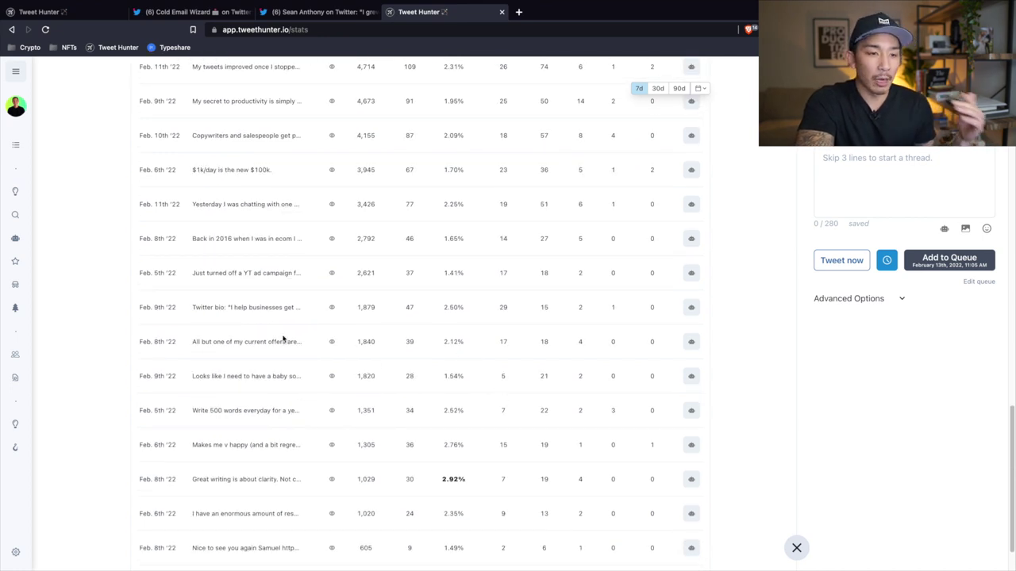